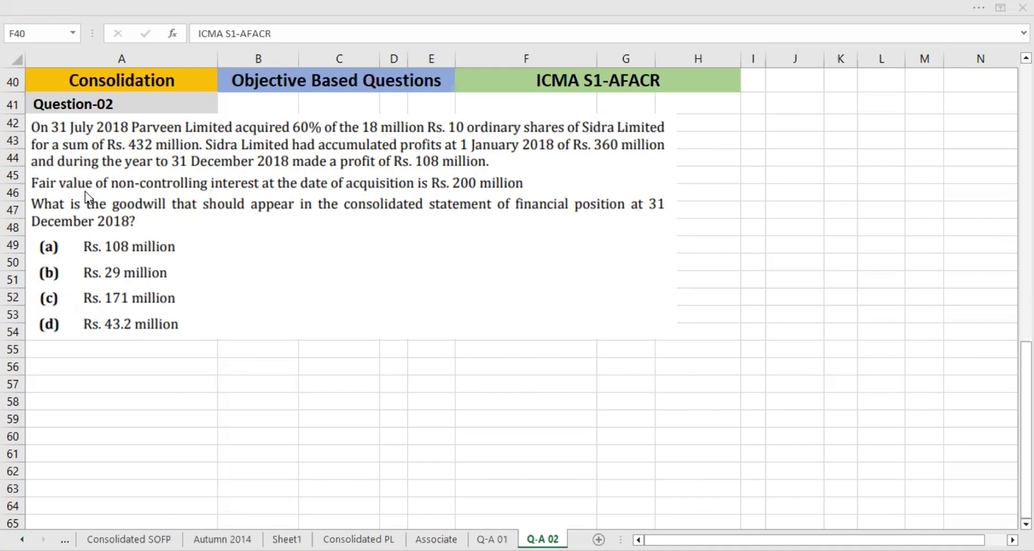
Scroll up to row 1 to view the consolidation template and the Full Goodwill working
scroll(86, 198, up, 13)
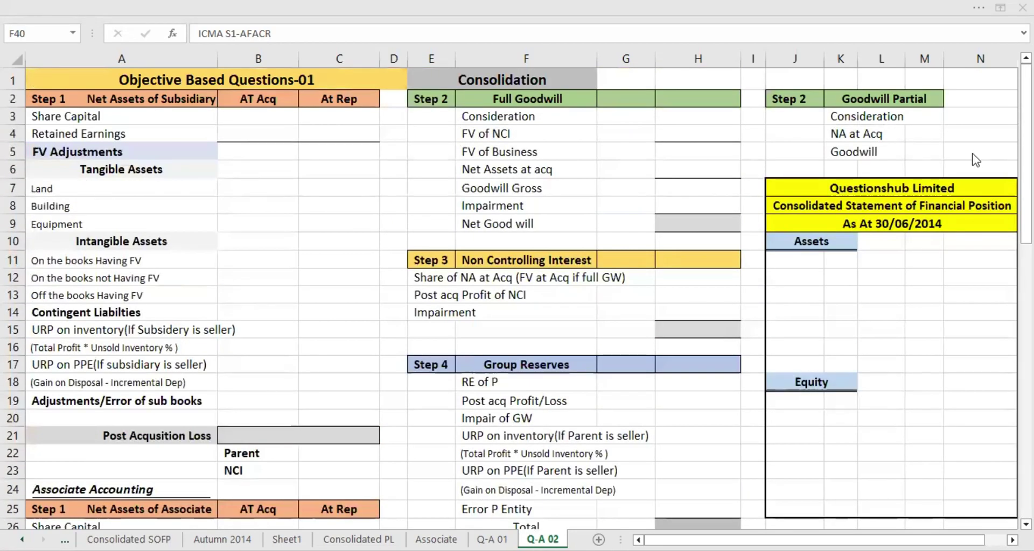
Select the Full Goodwill working block F2:H9 and copy it
key(ctrl+Up)
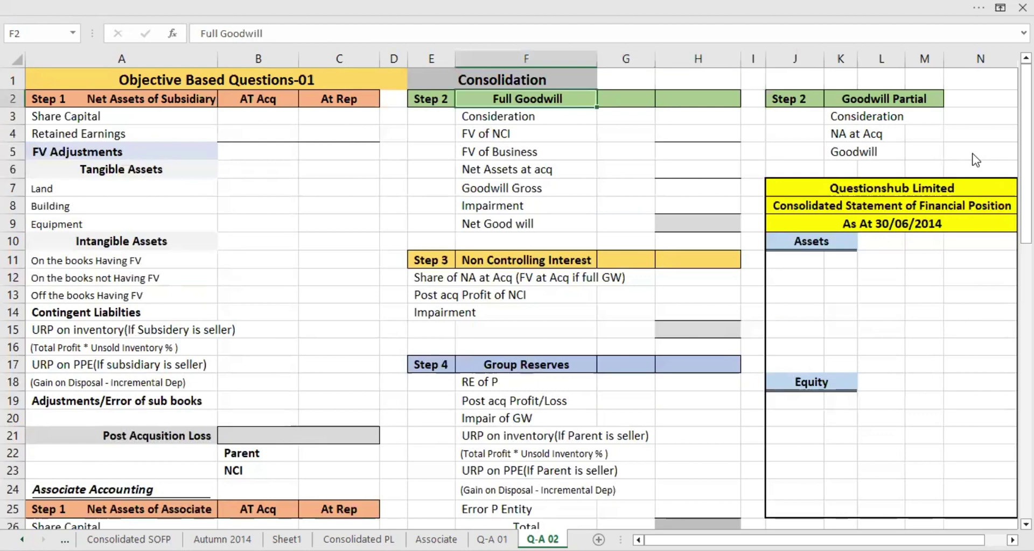
key(ctrl+Right)
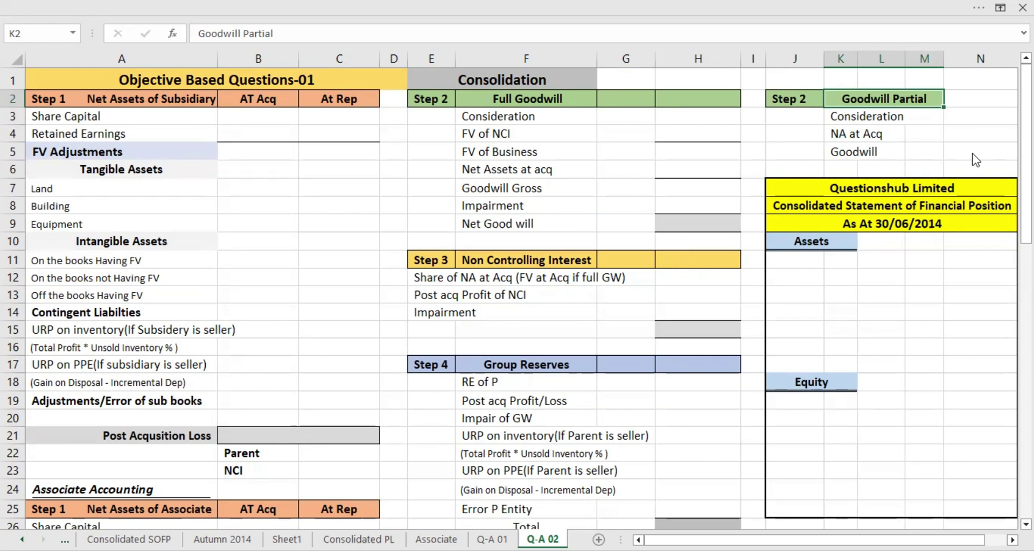
key(Left)
key(Left)
key(Left)
key(Left)
key(Left)
key(Down)
key(Down)
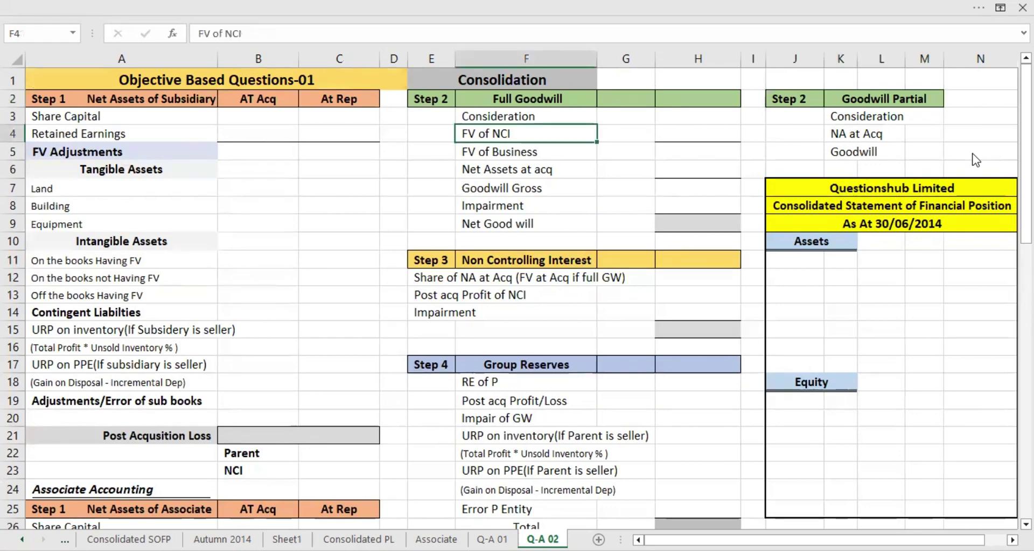
key(Right)
key(Down)
key(Down)
key(Left)
key(Up)
key(Up)
key(Up)
key(Up)
key(shift+Down)
key(shift+Down)
key(shift+Down)
key(shift+Right)
key(shift+Right)
key(shift+Down)
key(shift+Down)
key(shift+Down)
key(shift+Down)
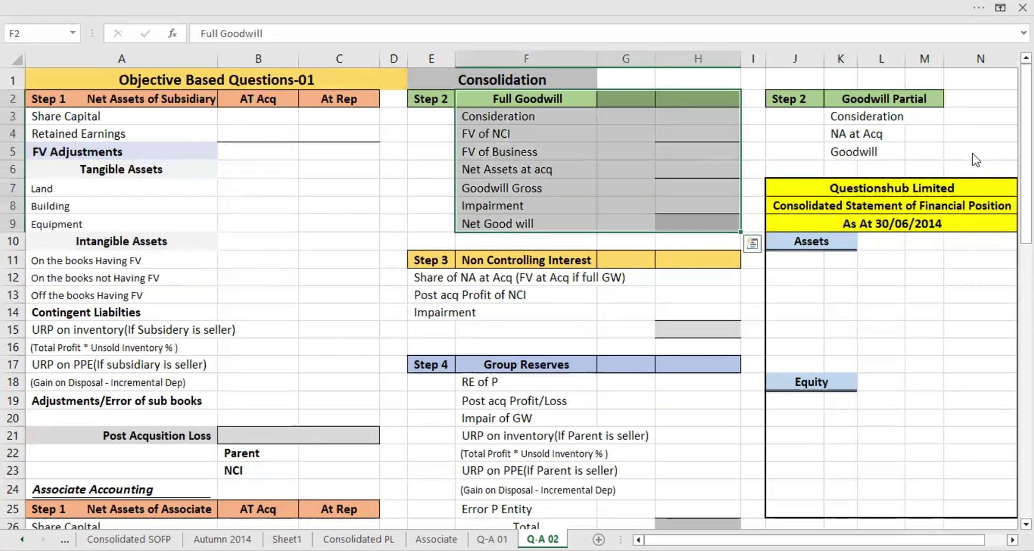
key(ctrl+c)
Scroll down to Question-02 and select cell F56 as the paste target
scroll(976, 160, down, 12)
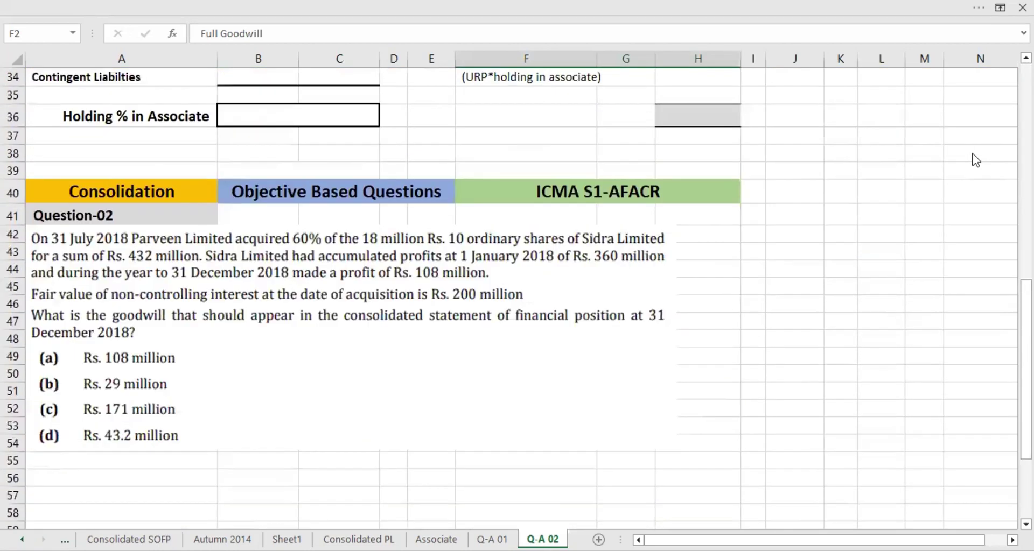
scroll(976, 159, down, 1)
click(526, 367)
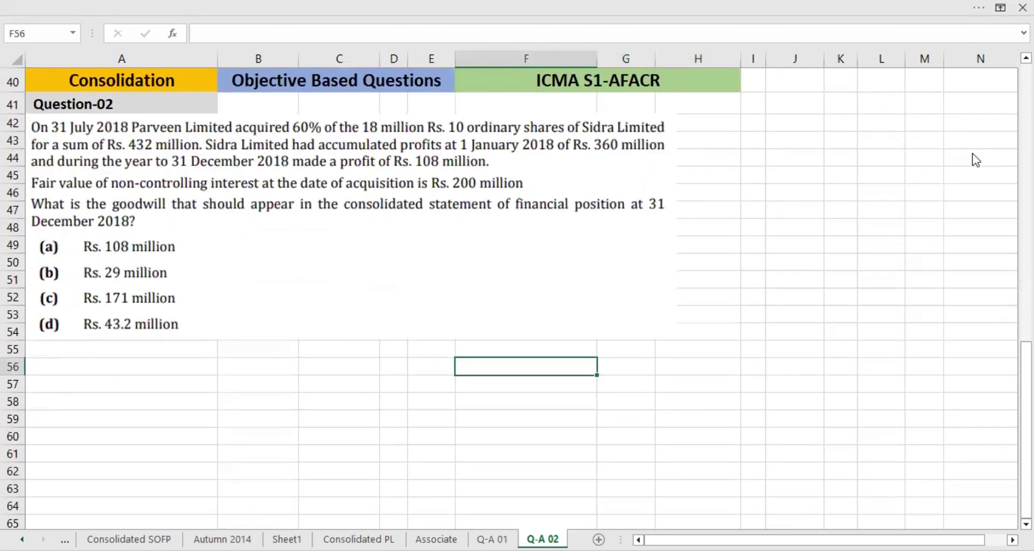
Paste the Full Goodwill table at F56 and move to the Consideration amount cell
key(ctrl+v)
key(Right)
key(Down)
key(Down)
key(Down)
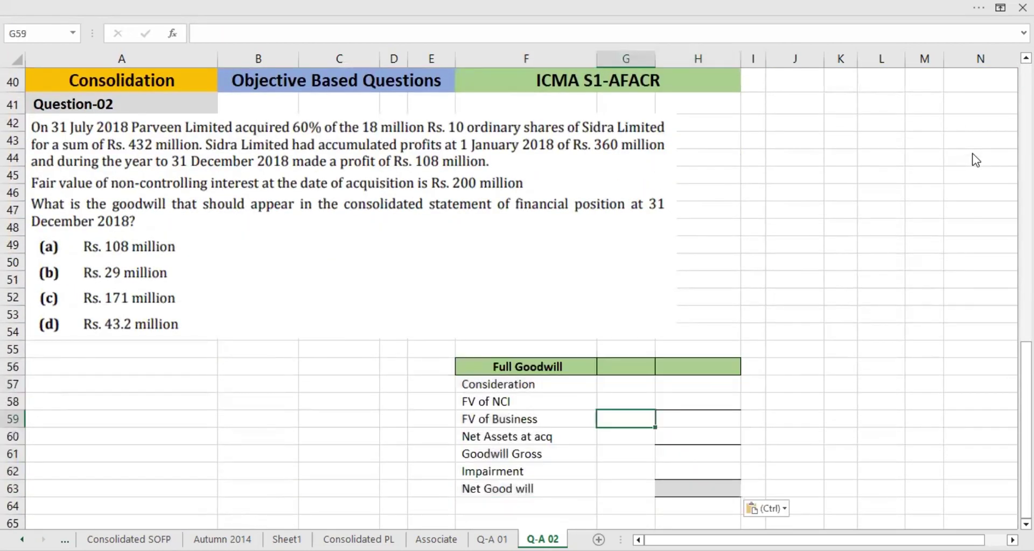
key(Up)
key(Up)
key(Right)
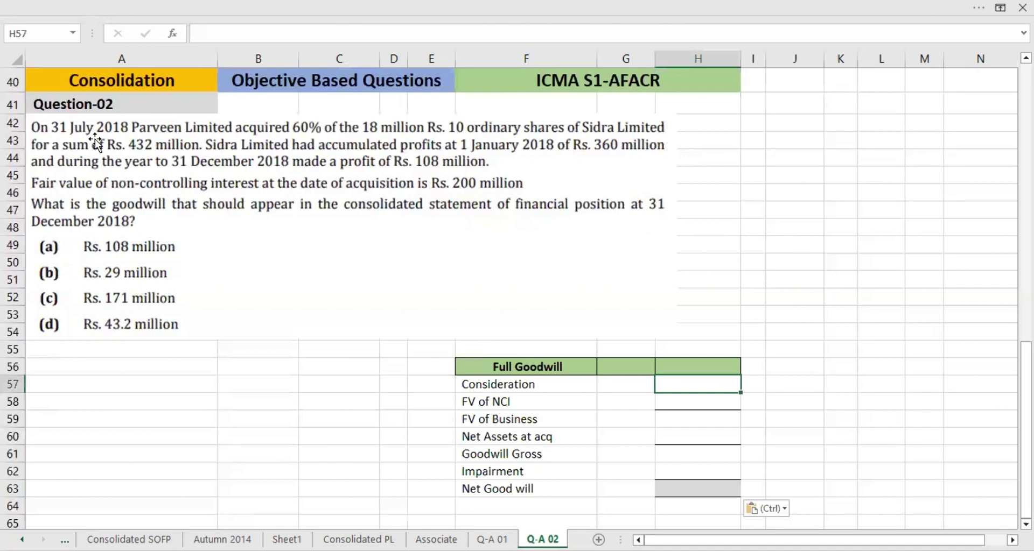
Enter the acquisition date 31/07/2018 in J42 beside the question
key(Right)
key(Right)
key(Up)
key(Up)
key(Up)
key(Up)
key(Up)
key(Up)
key(Up)
key(Up)
key(Up)
key(Up)
key(Up)
key(Up)
key(Up)
key(Up)
key(Up)
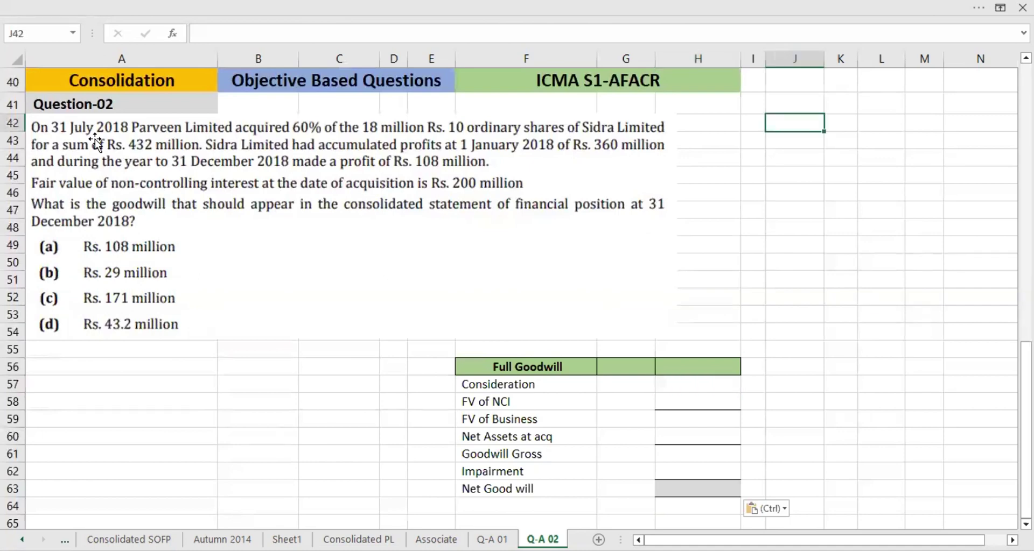
text(31)
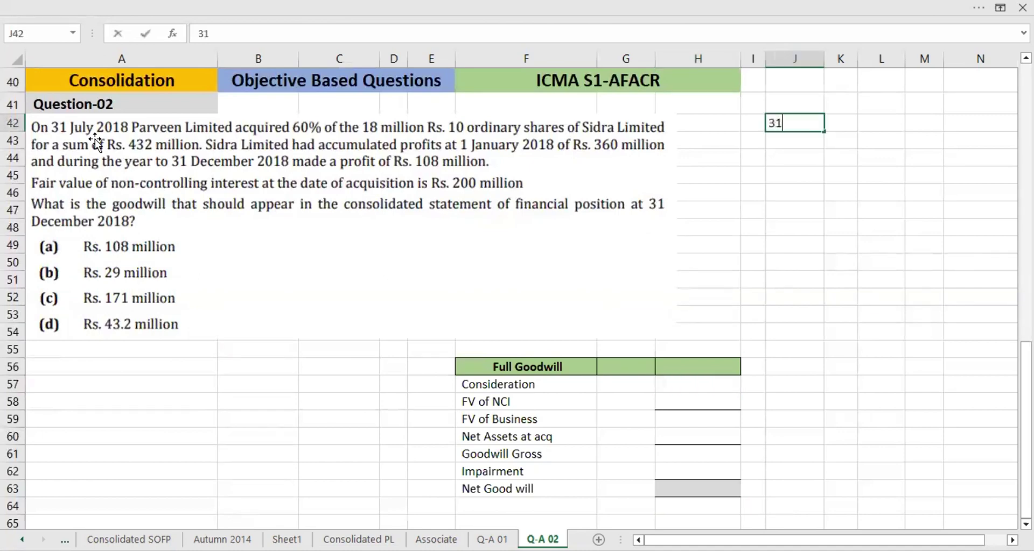
text(/07/2018)
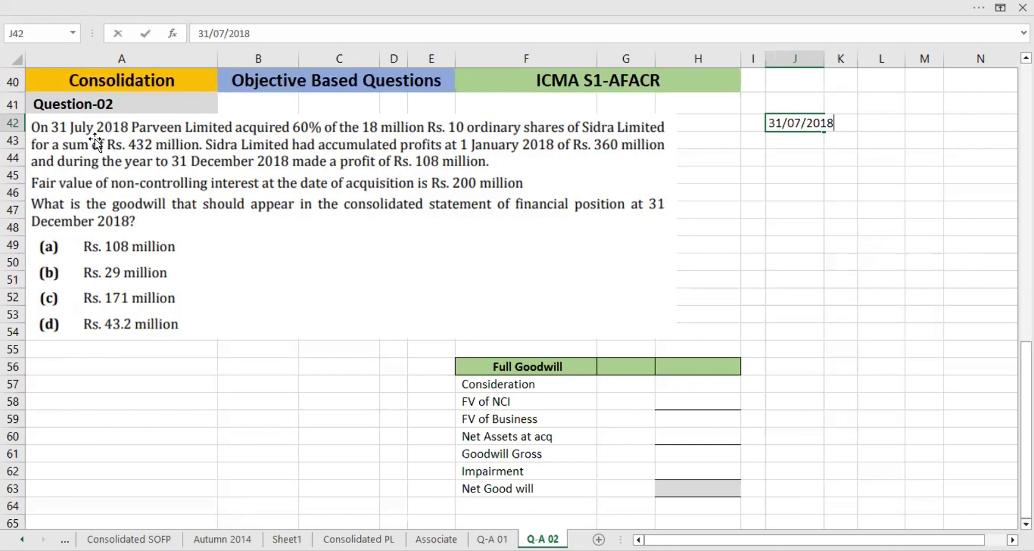
key(Return)
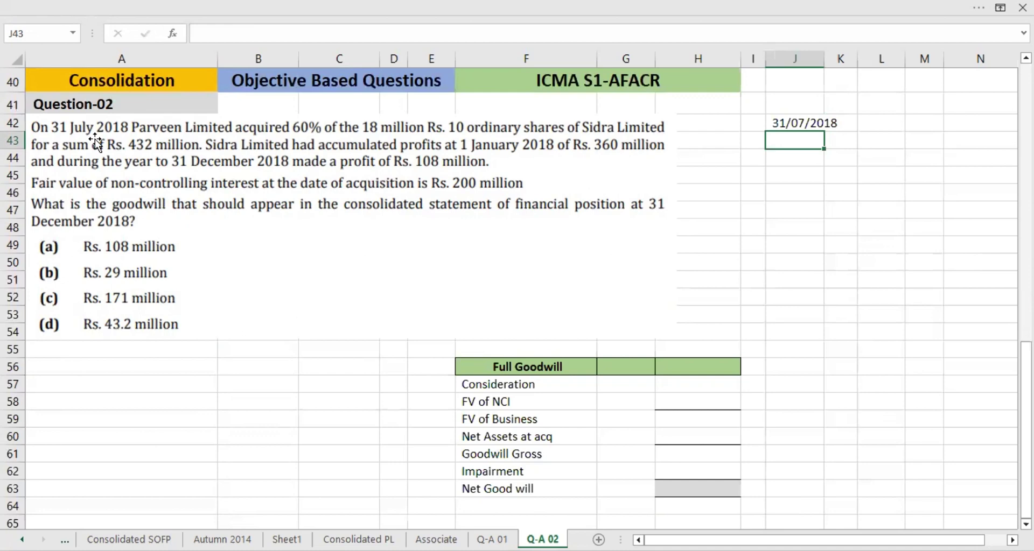
Enter the headings Net Assets of Subsidiary, At Acq and At Rep in A56:C56
click(122, 366)
text(Share)
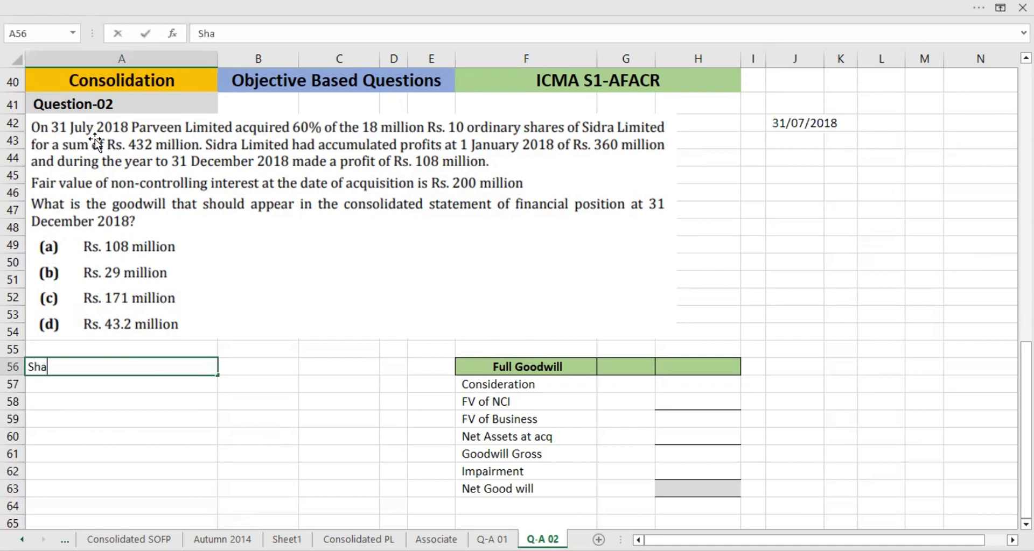
key(BackSpace)
key(BackSpace)
key(BackSpace)
key(BackSpace)
key(BackSpace)
text(Net Asset)
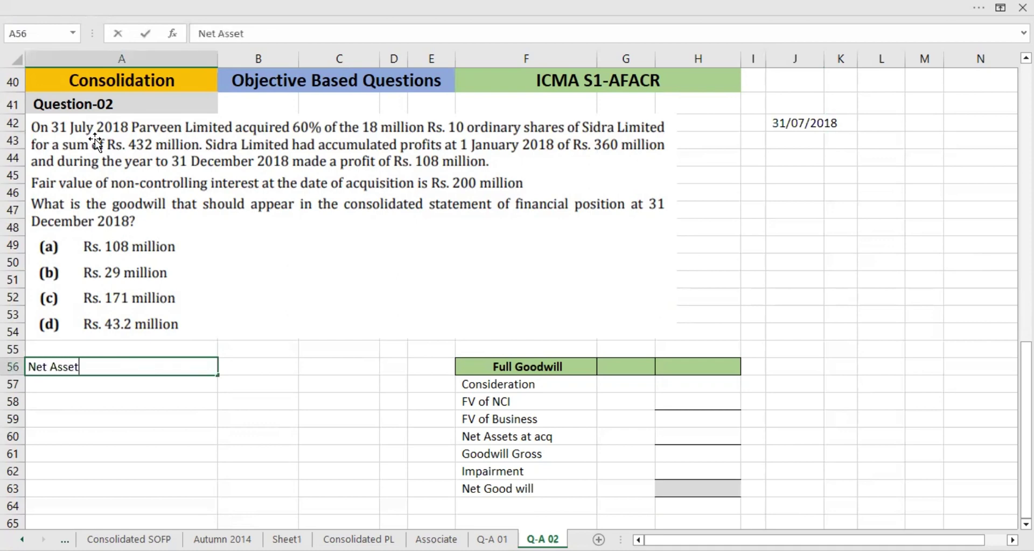
text(s of Subs)
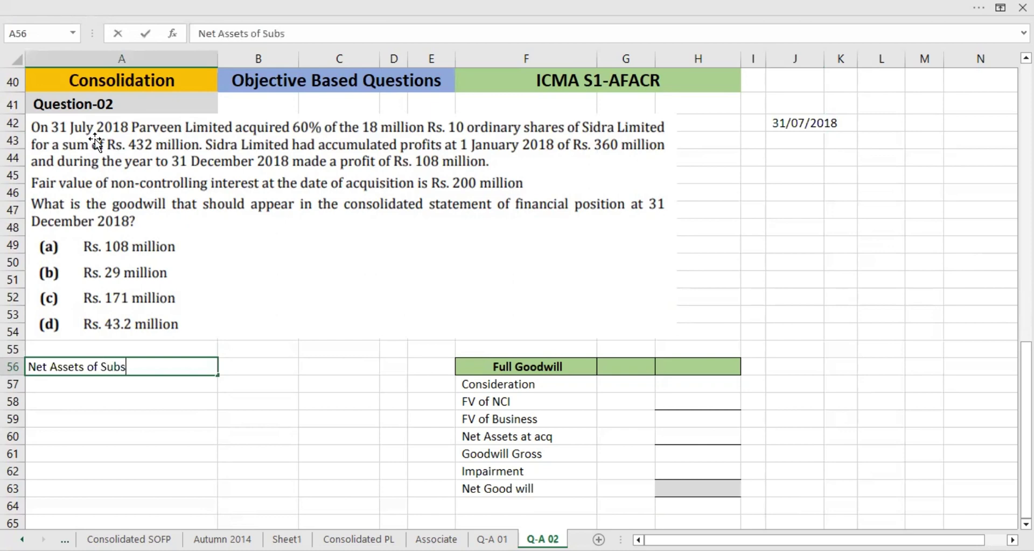
text(idiary)
key(Tab)
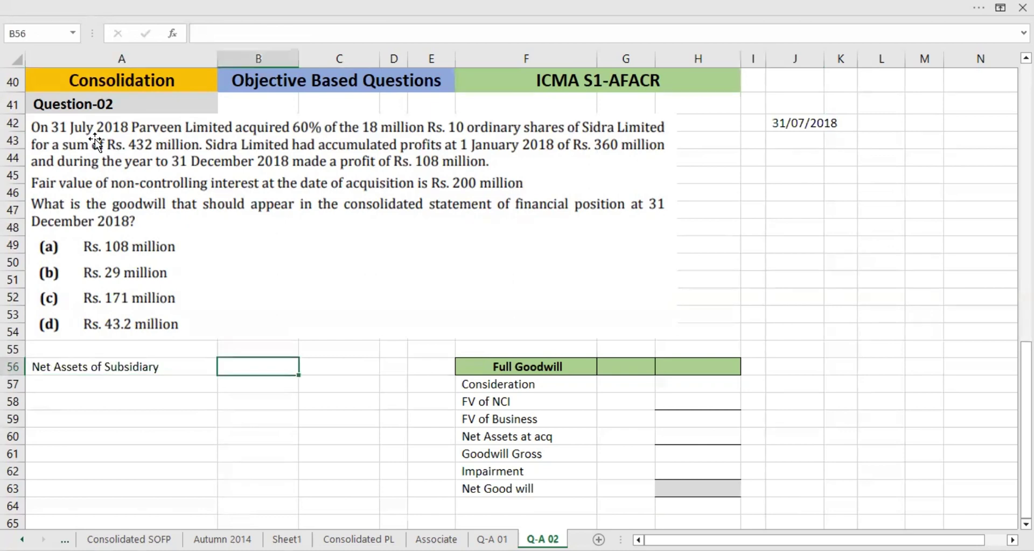
text(At Acq)
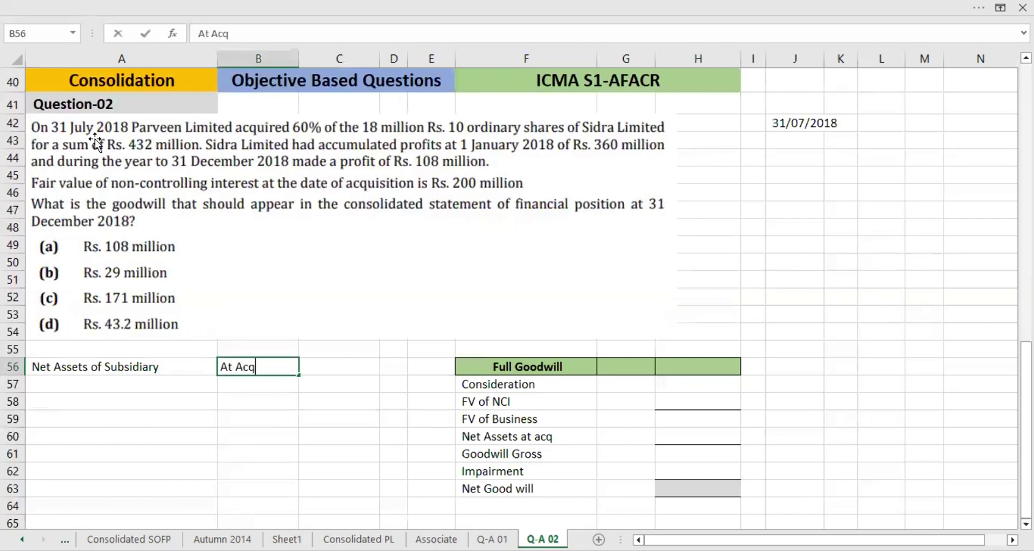
key(Tab)
text(At Repo)
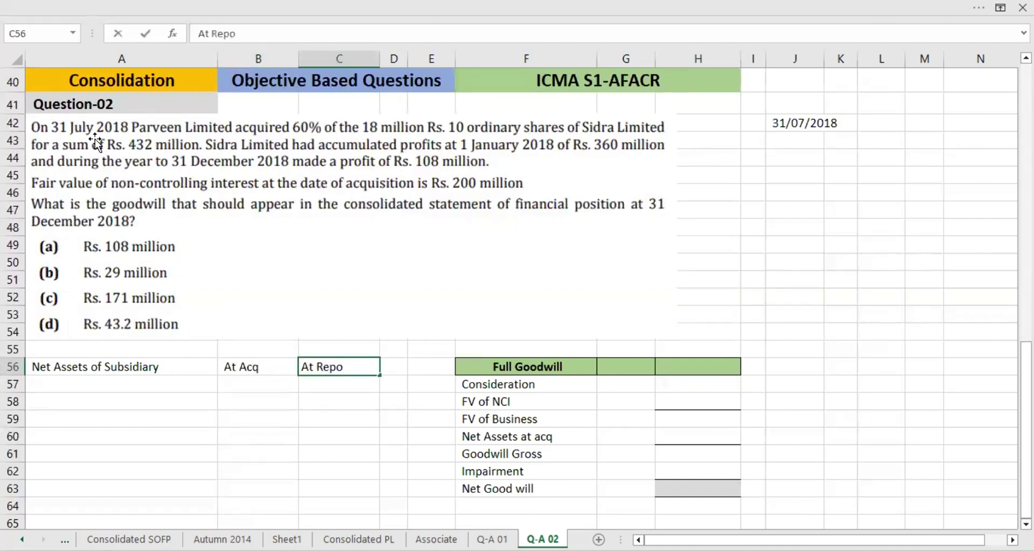
key(BackSpace)
key(Return)
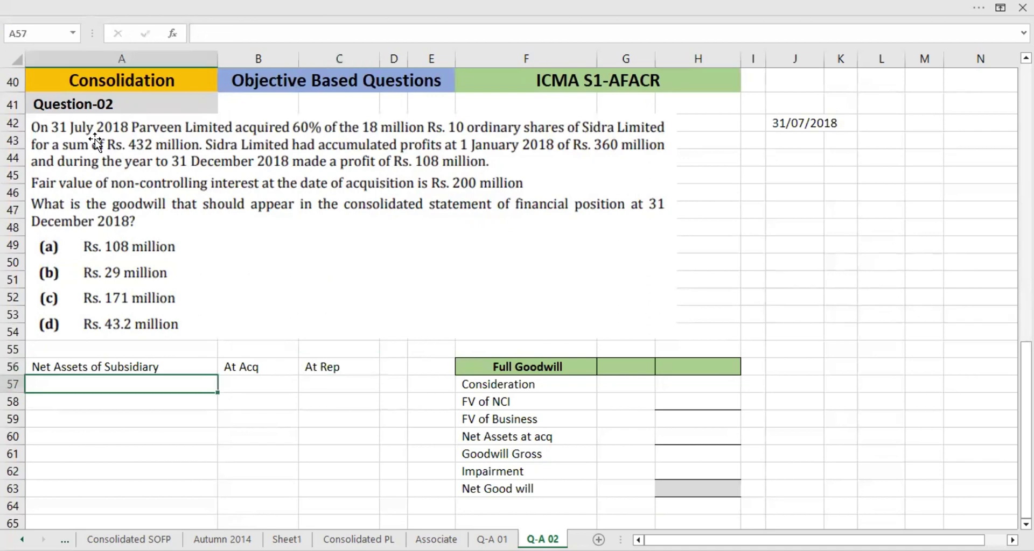
Make the Net Assets of Subsidiary and At Acq headings bold
key(Right)
key(Right)
key(Right)
key(Right)
key(Right)
key(Right)
key(Right)
key(Down)
key(Down)
key(Down)
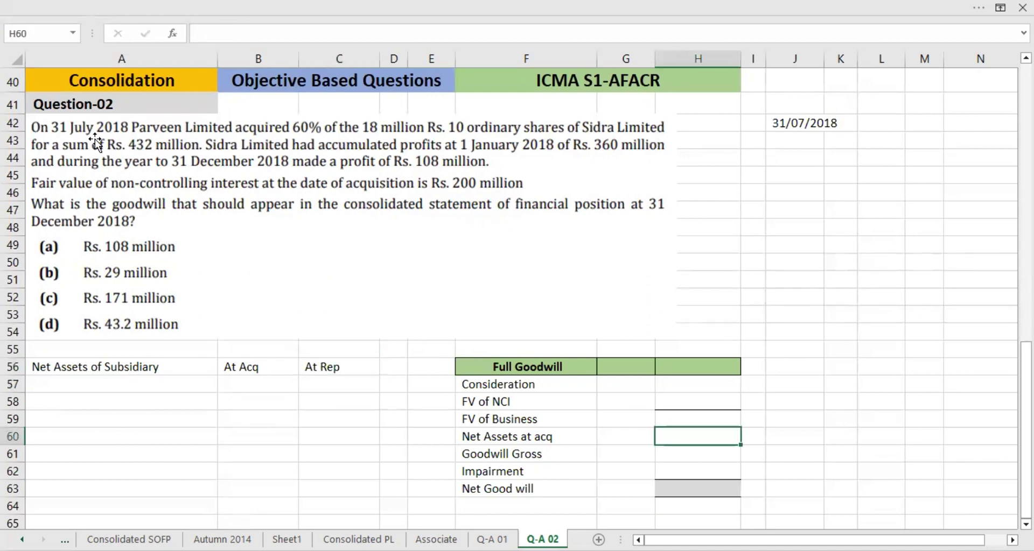
key(Home)
key(Up)
key(Up)
key(Up)
key(Up)
key(ctrl+b)
key(Right)
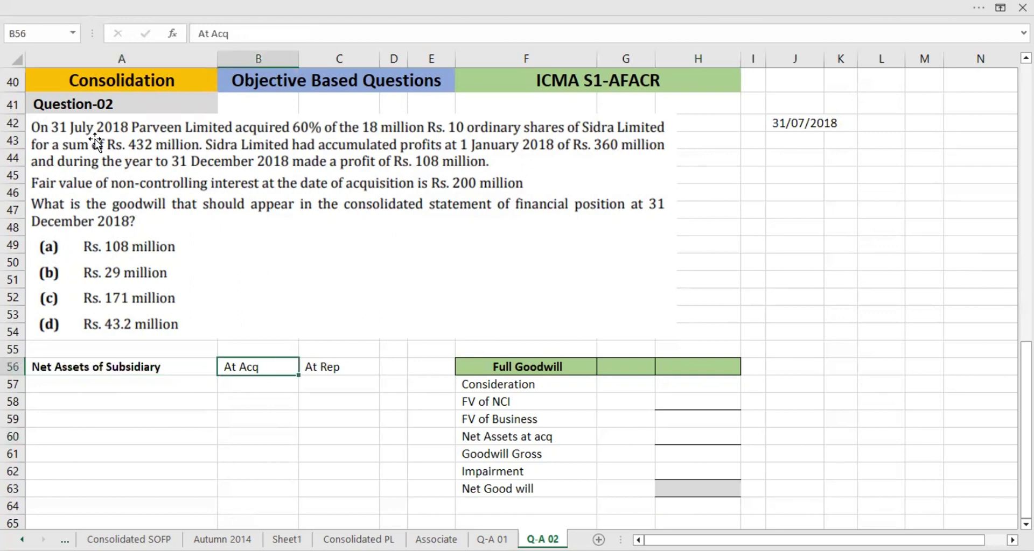
key(ctrl+b)
key(Down)
key(Left)
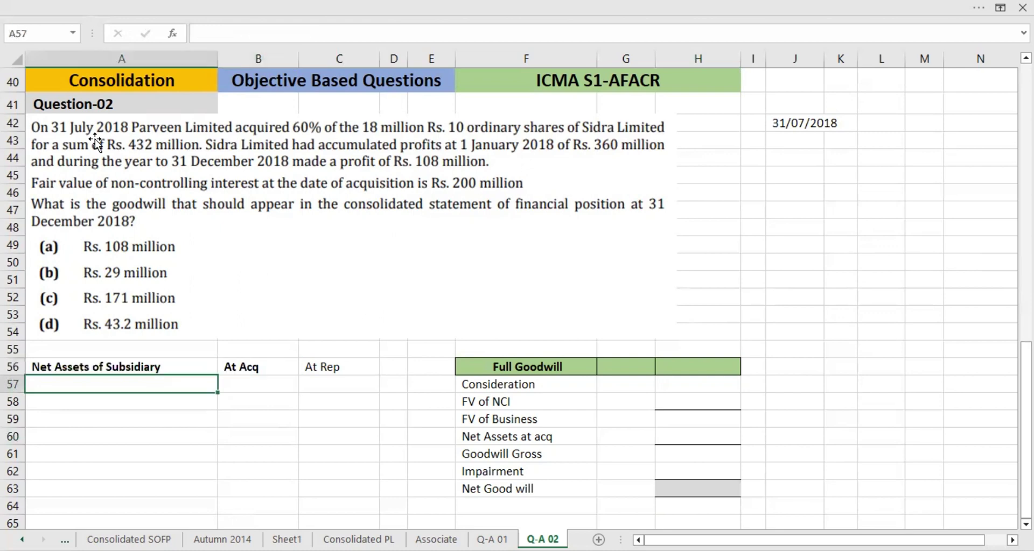
List Share Capital in A57 and Retained Earnings in A58
text(Share Capi)
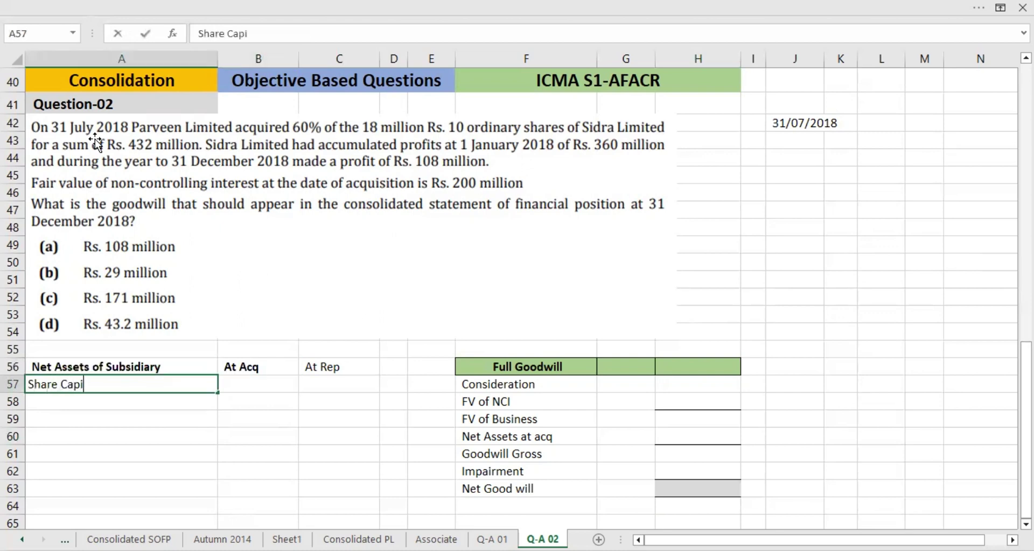
text(tal)
key(Return)
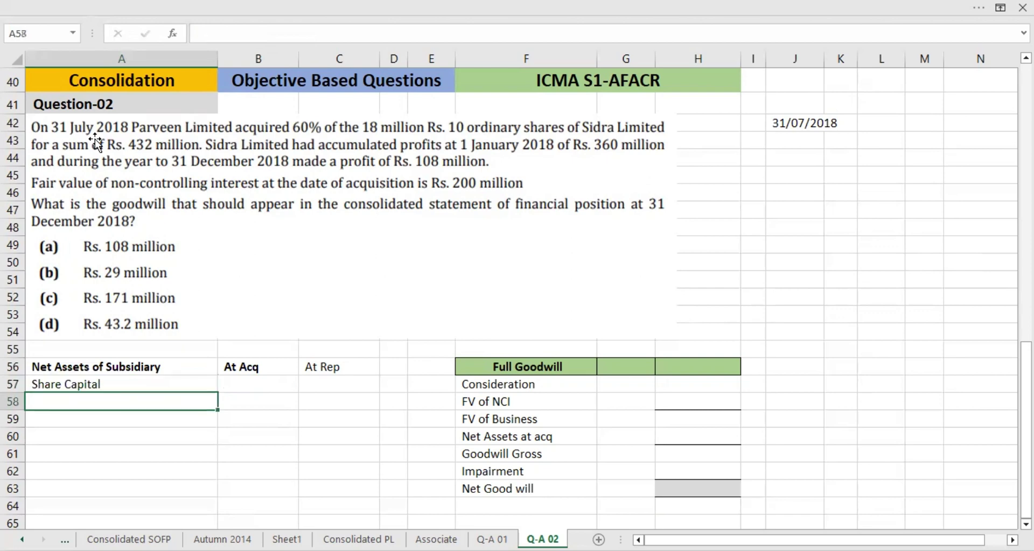
text(T)
key(BackSpace)
text(Retained Earni)
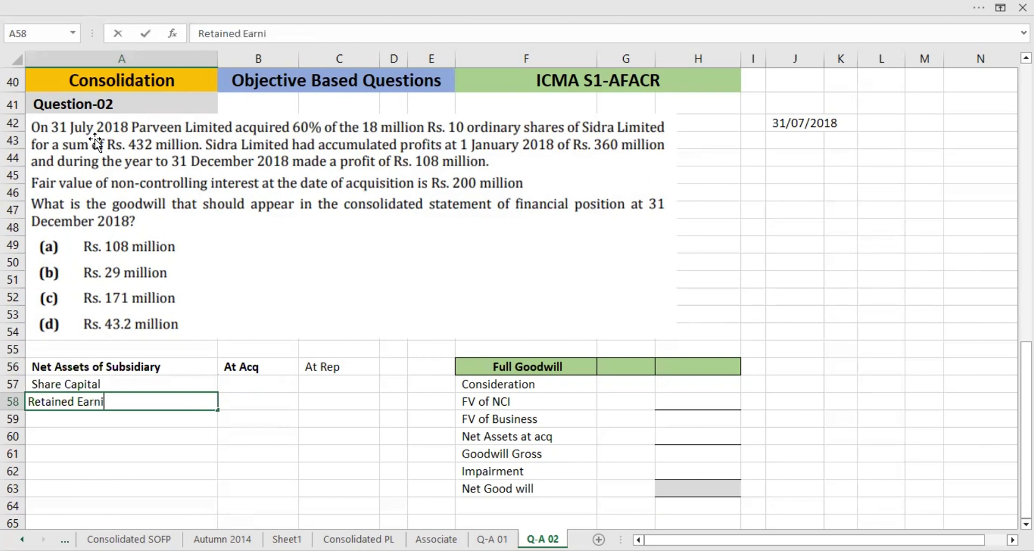
text(ngs)
key(Return)
Enter share capital at acquisition as =18*10, giving 180 in B57
key(Up)
key(Right)
key(Up)
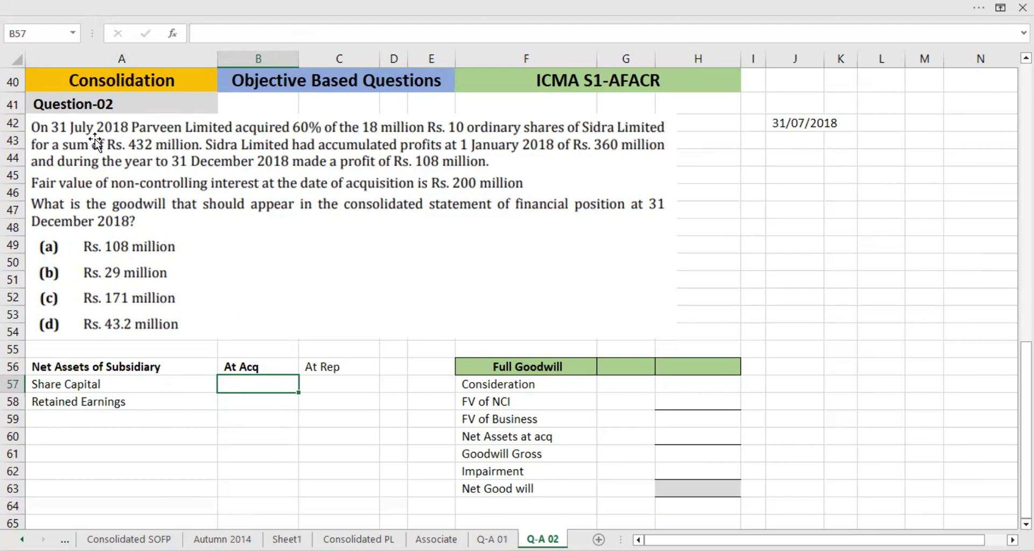
text(=18*10)
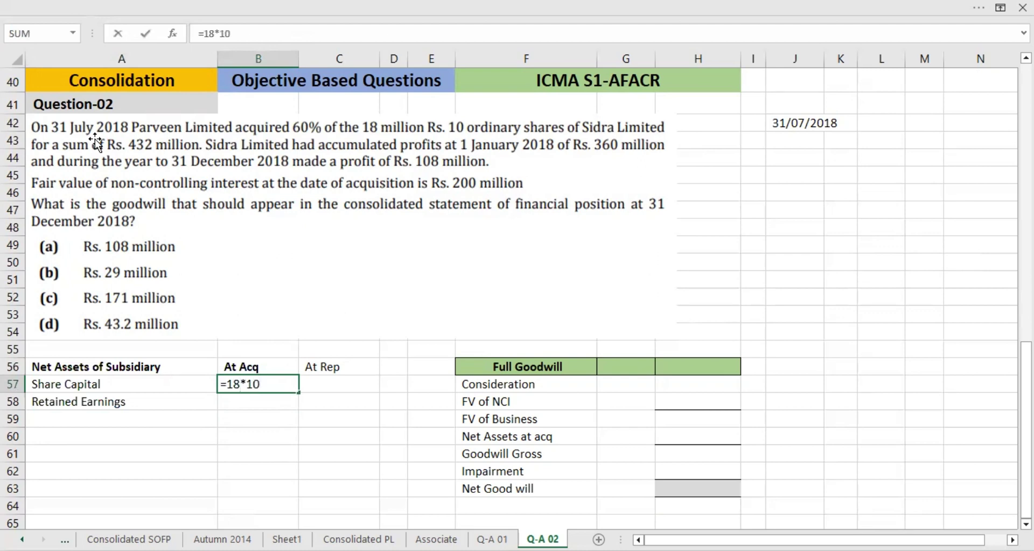
key(Return)
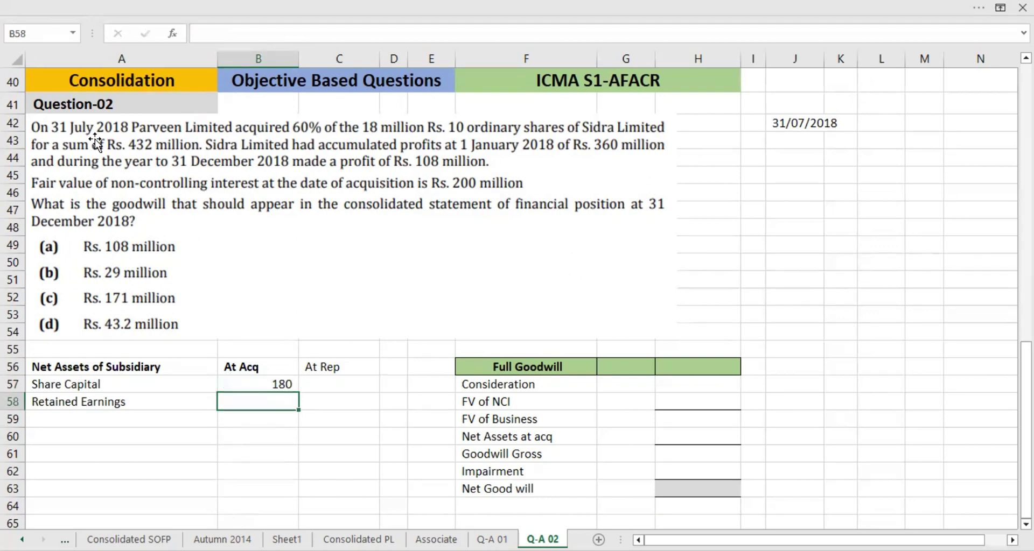
key(Up)
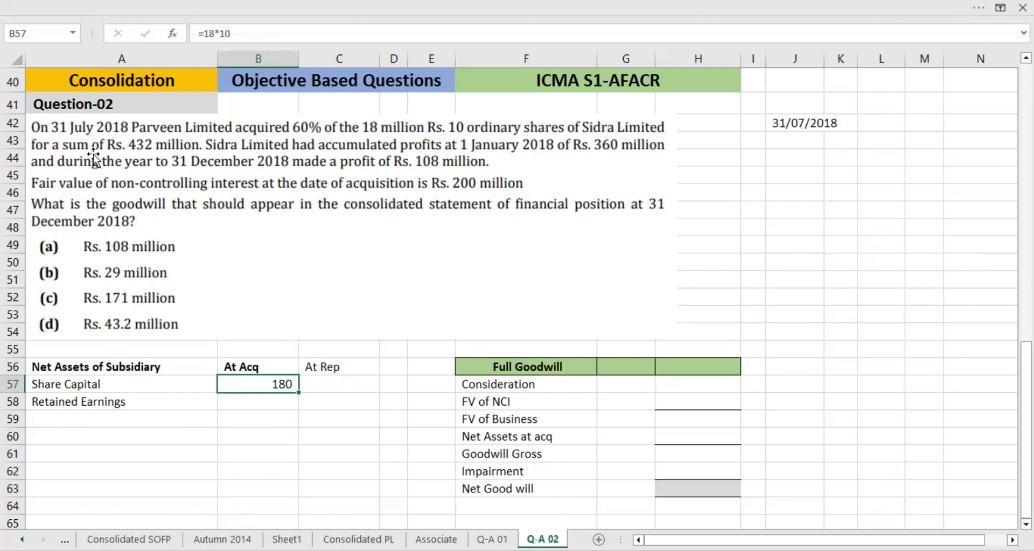
Enter 432 as the Consideration in the Full Goodwill table
key(Right)
key(Right)
key(Right)
key(Right)
key(Right)
key(Right)
text(432)
key(Return)
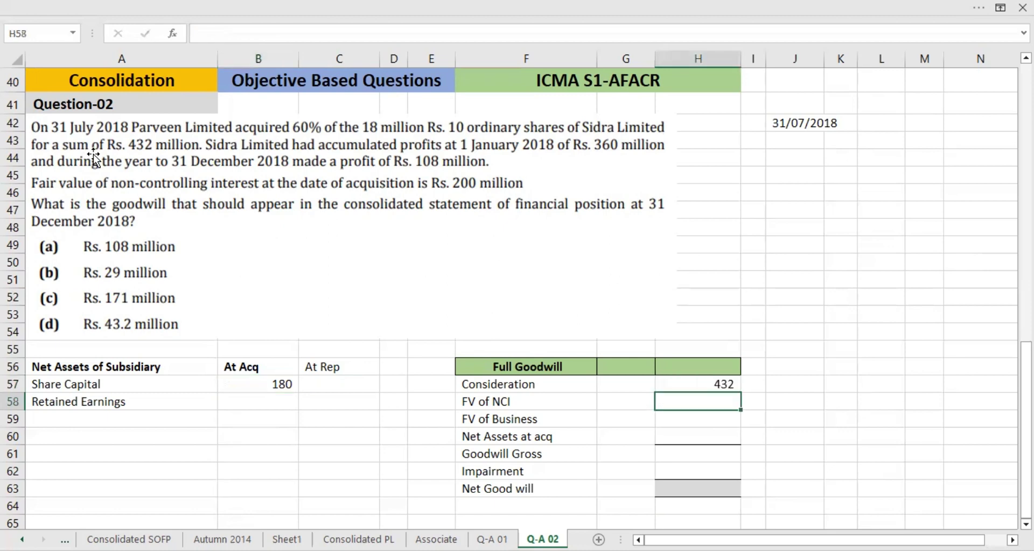
key(Up)
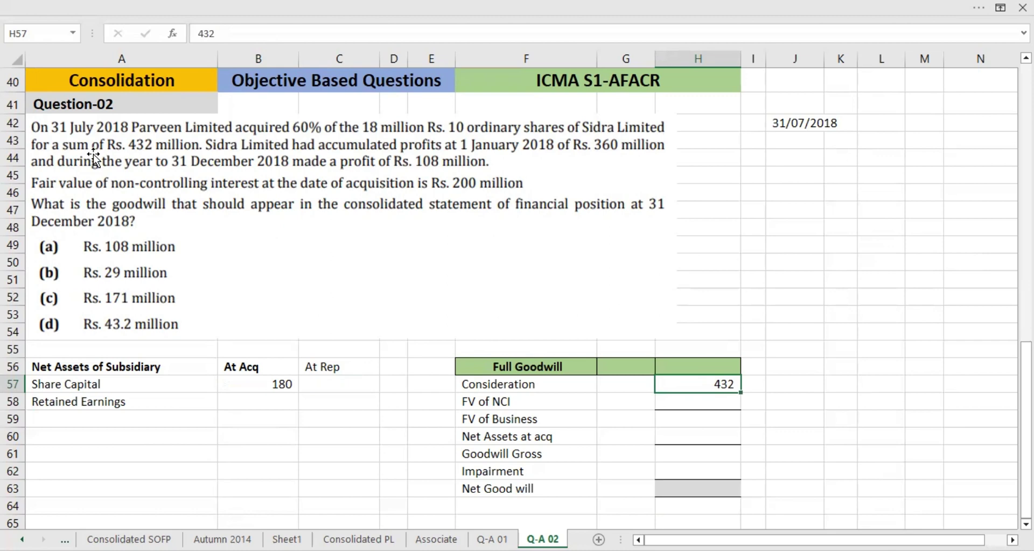
Clear the 31/07/2018 date and enter 01/01/2018 in J44
key(Down)
key(Left)
key(Left)
key(Left)
key(Left)
key(Left)
key(Left)
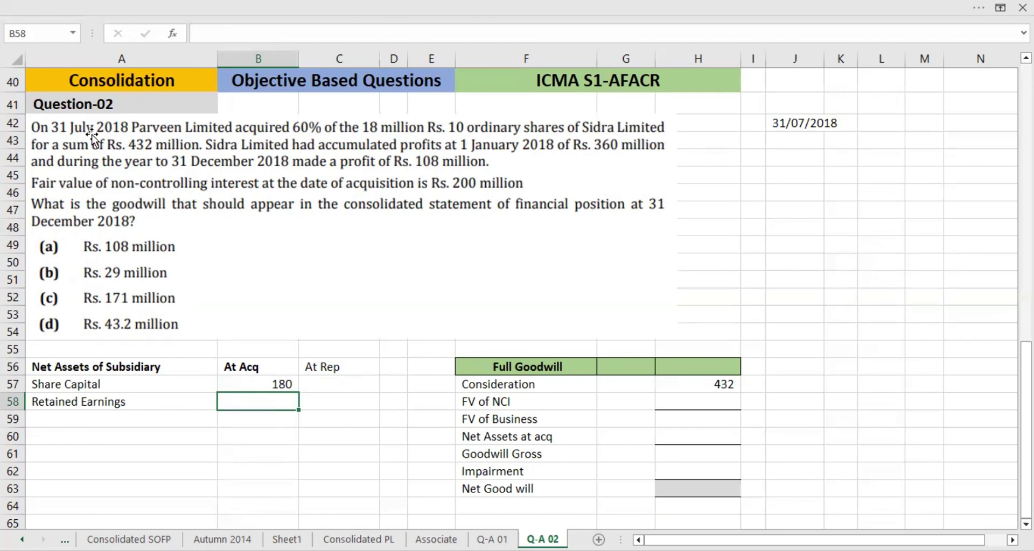
key(ctrl+z)
key(Delete)
key(Down)
key(Down)
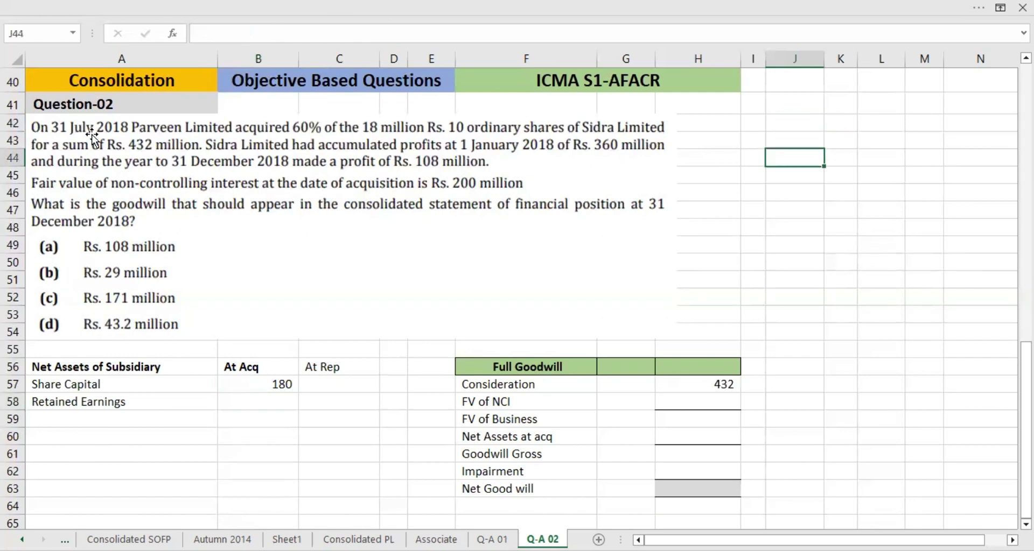
text(01/01/20)
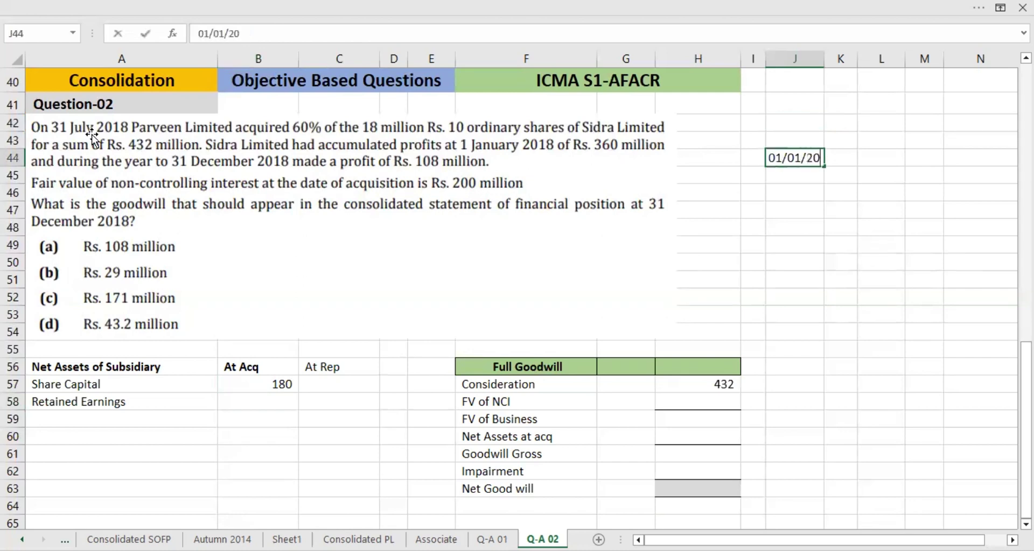
text(18)
key(Return)
key(Up)
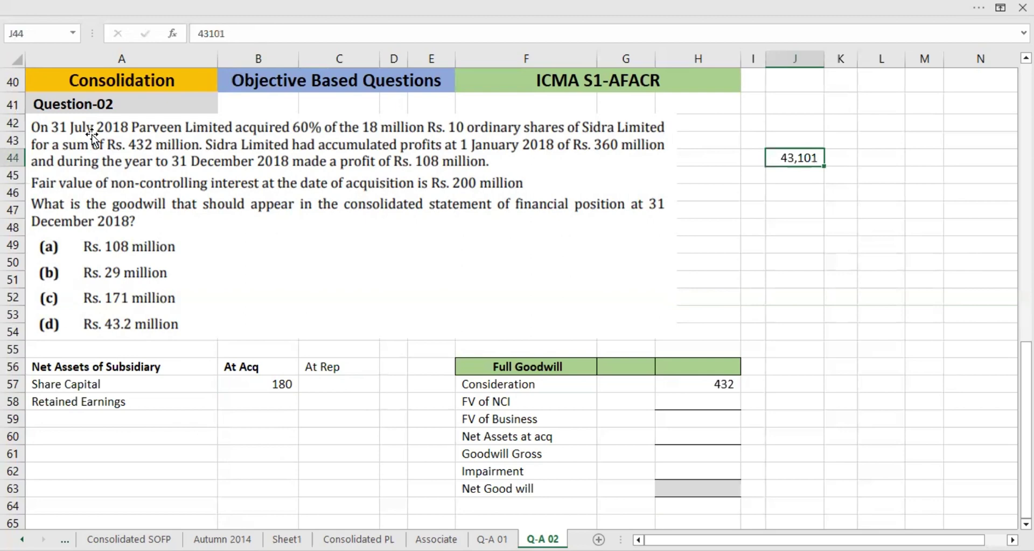
Format the column J date cells as short dates
key(ctrl+z)
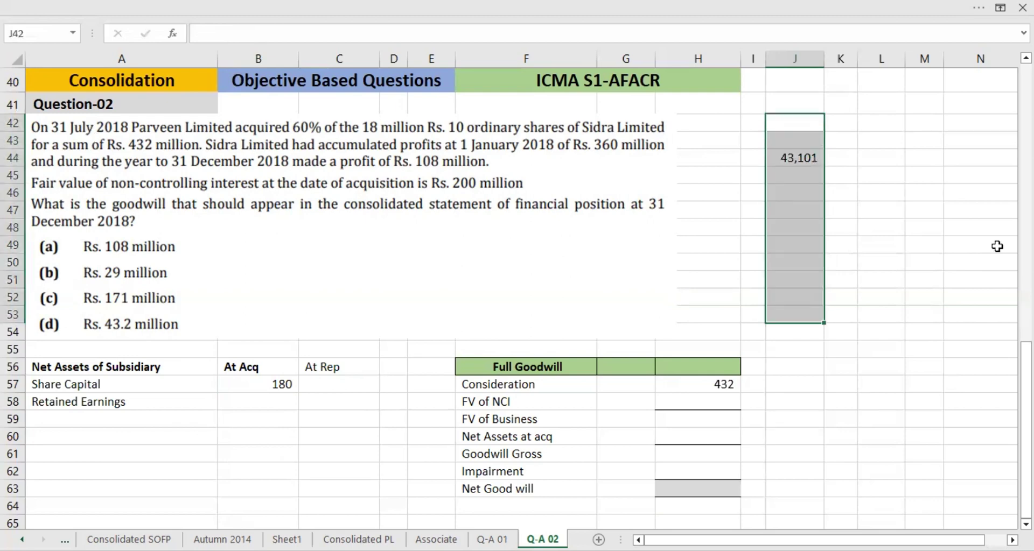
key(alt+h)
key(h)
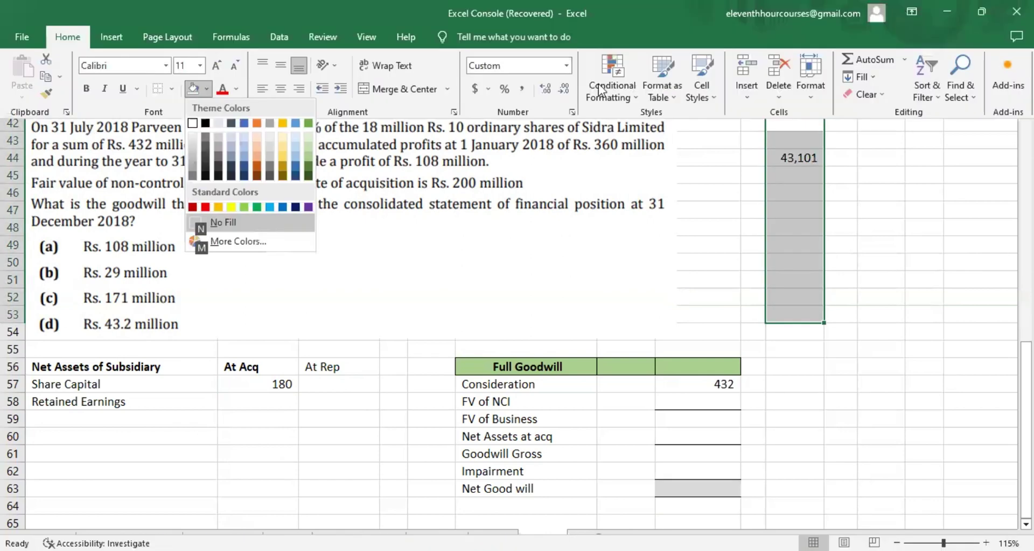
click(566, 66)
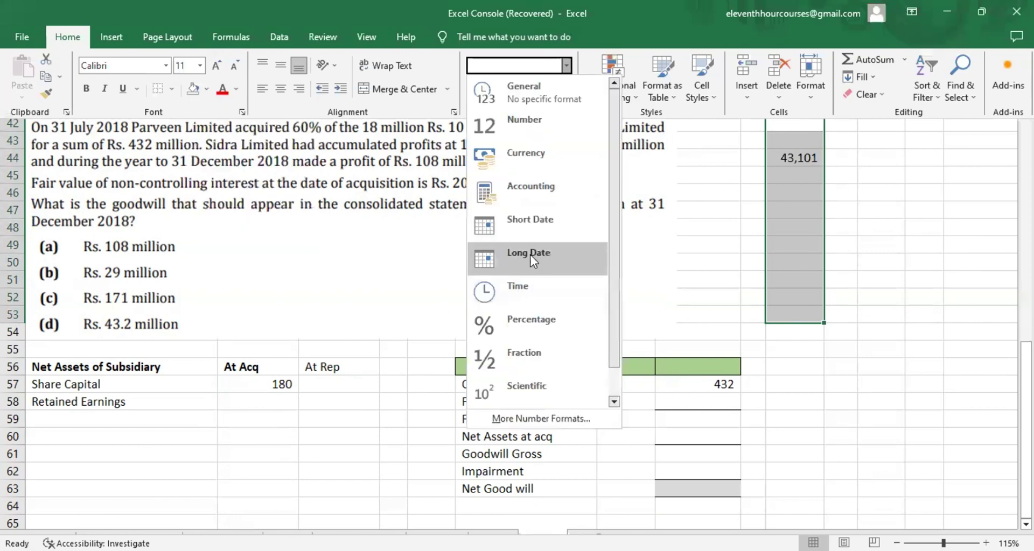
click(531, 226)
Add the Retained Earnings label with an opening amount of 360 beside 1/1/2018
key(Right)
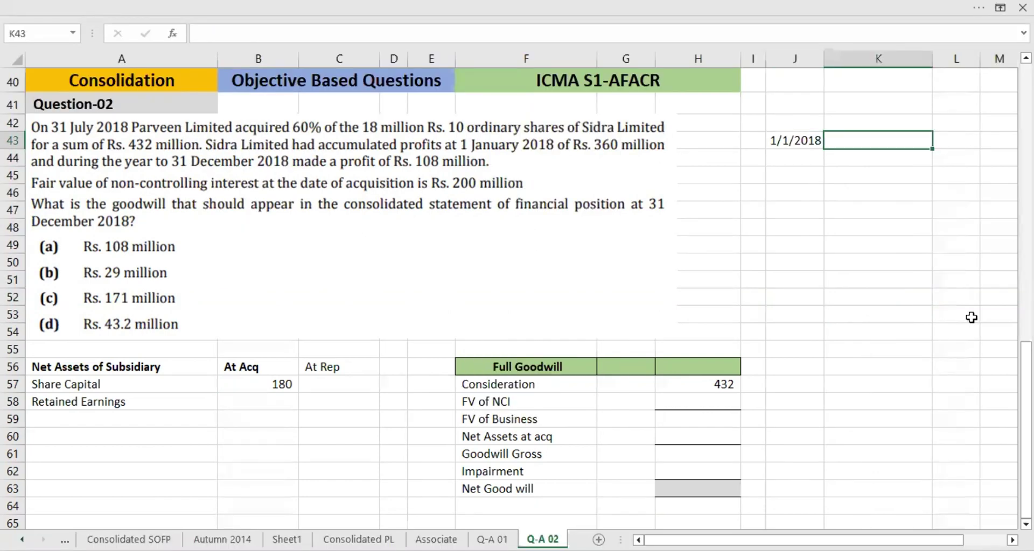
text(Retained)
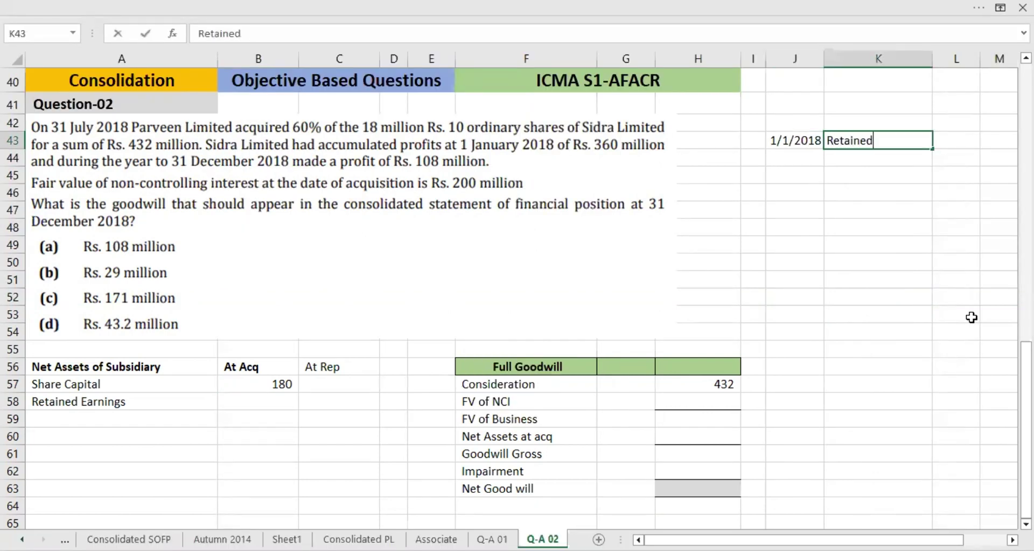
text( Earnings)
key(Return)
key(Right)
key(Right)
key(Up)
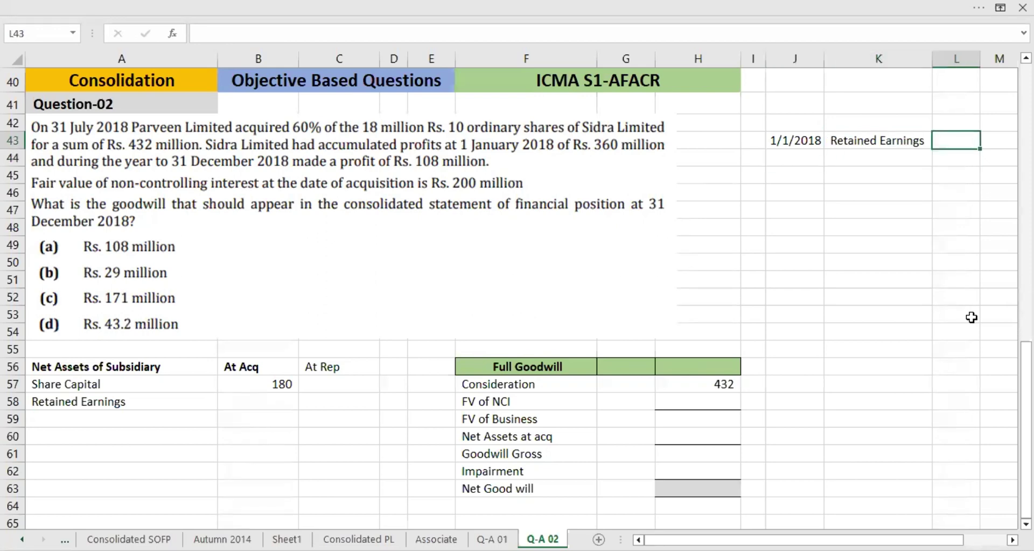
text(360)
key(Return)
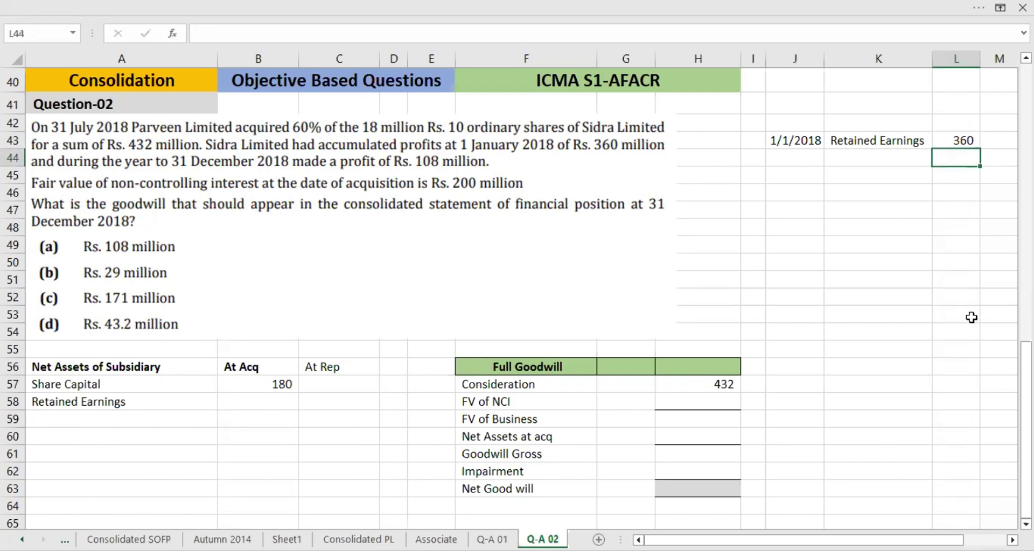
Add a 31/07/2018 Profit row calculated as =108*7/12, giving 63
key(Left)
key(Left)
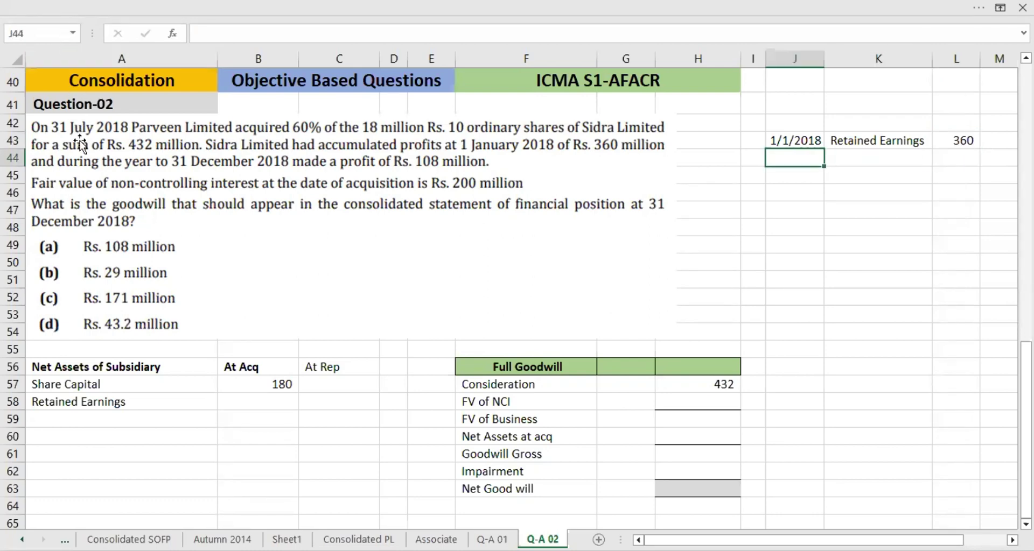
text(31/07/2)
text(018)
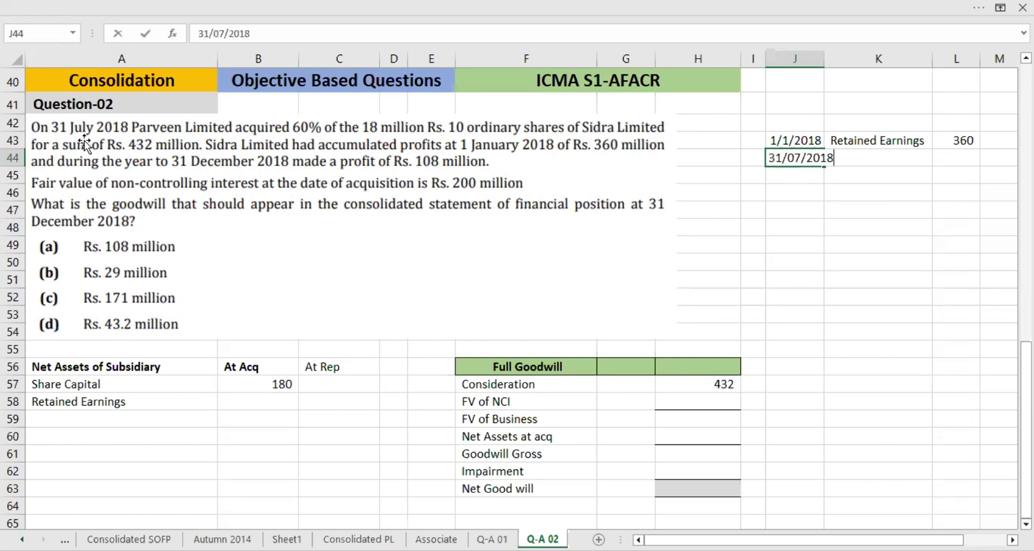
key(Return)
key(Up)
key(Right)
text(Profit)
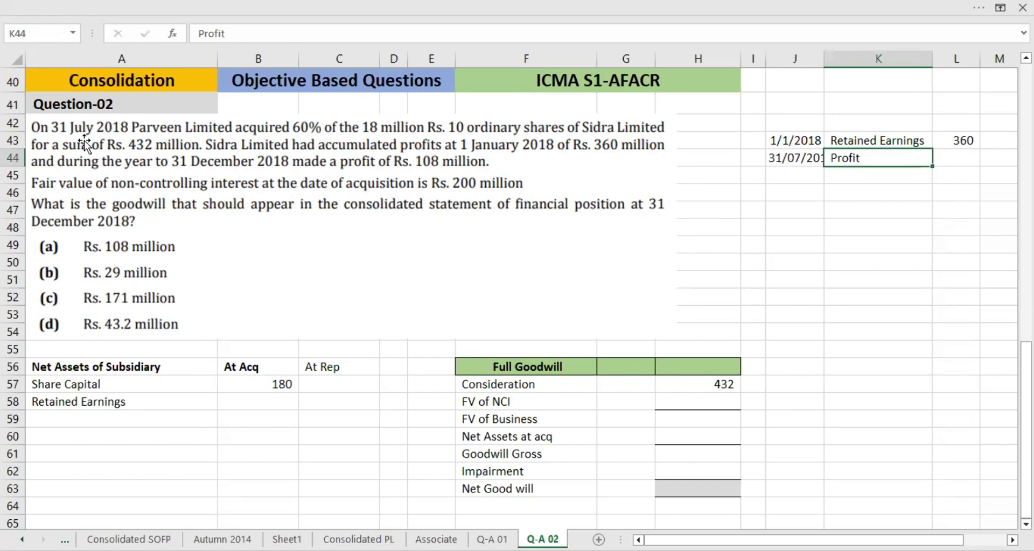
key(Right)
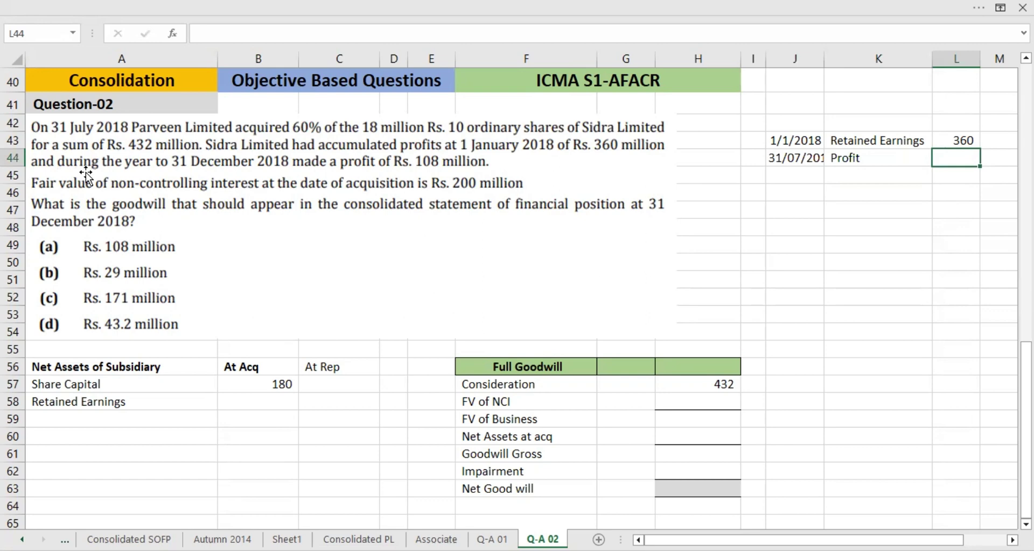
text(=108*)
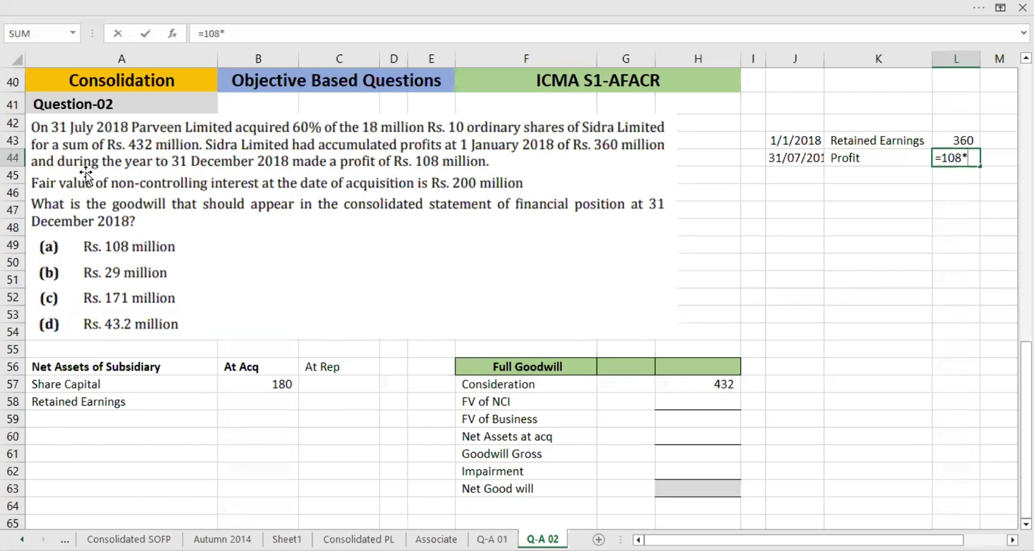
text(7/12)
key(ctrl+Return)
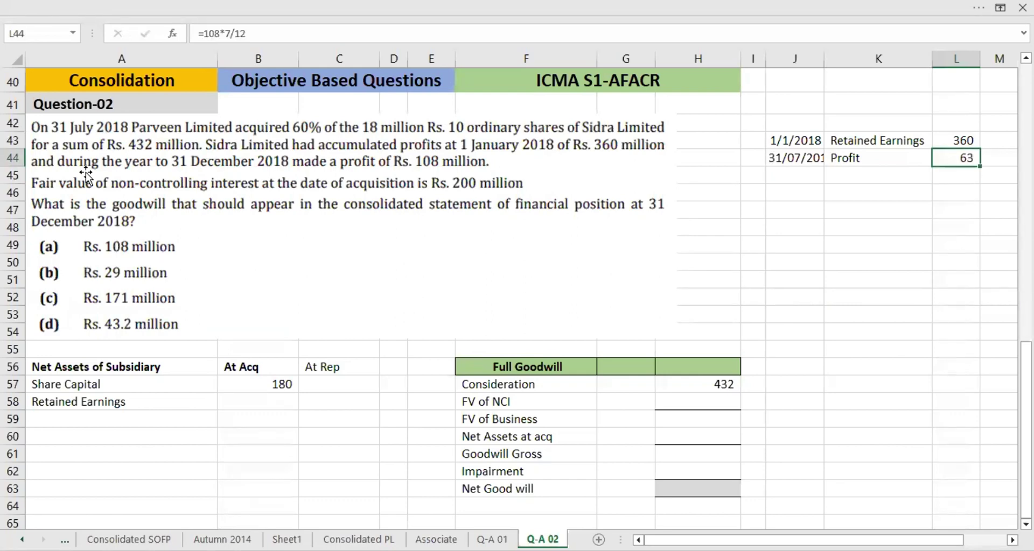
AutoSum the two retained earnings figures into a total of 423
key(Down)
text(=)
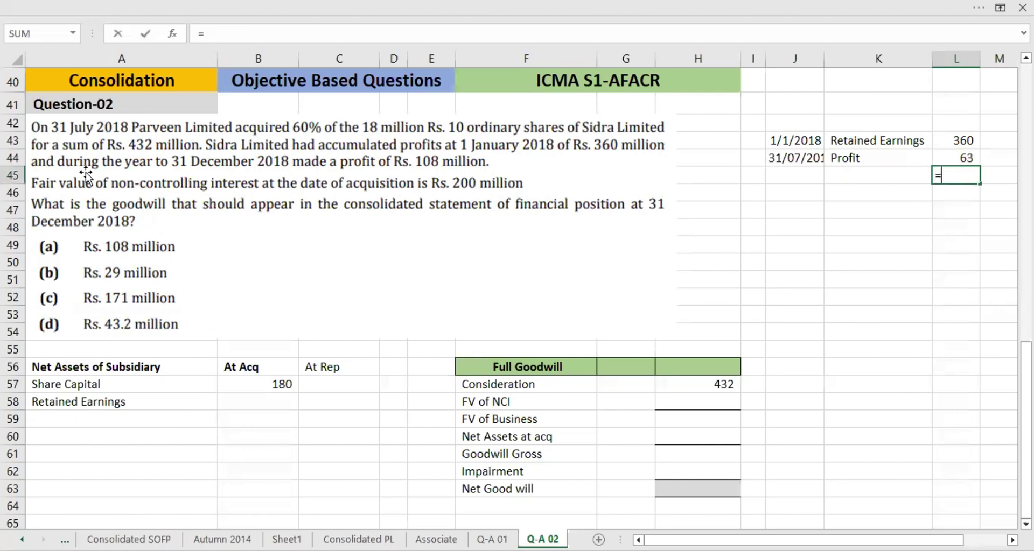
key(alt+equal)
key(ctrl+Return)
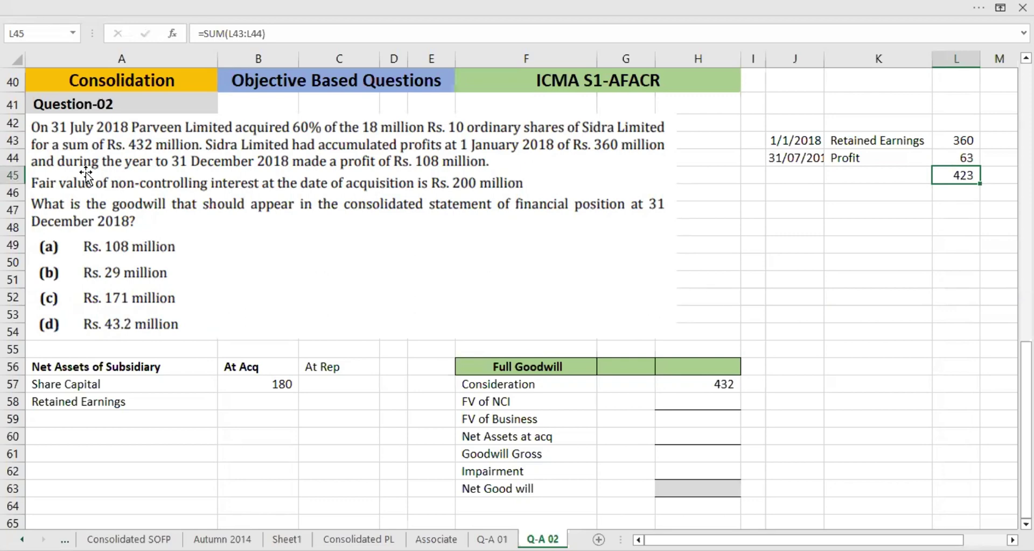
Autofit column J so the dates show fully and recheck the profit formula
double_click(824, 58)
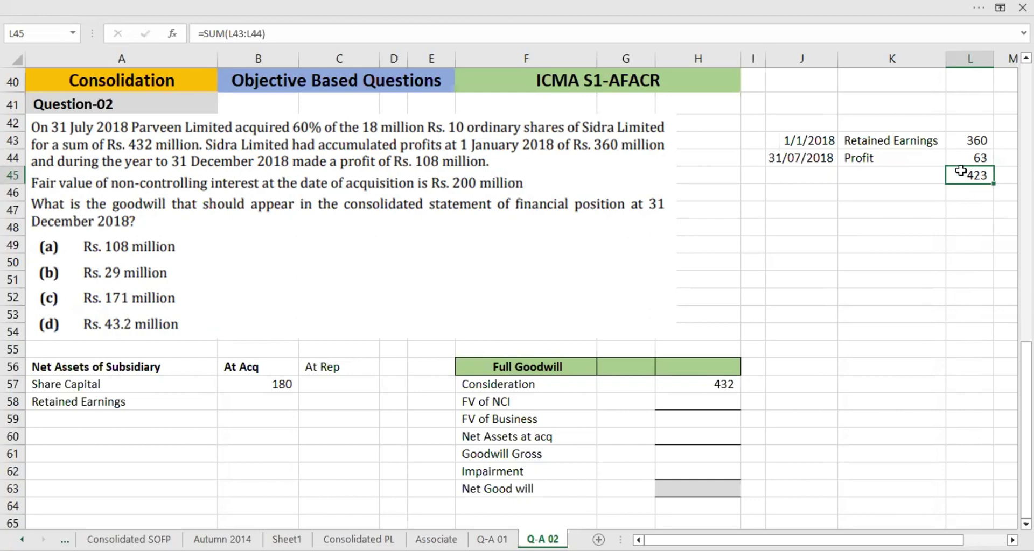
double_click(985, 158)
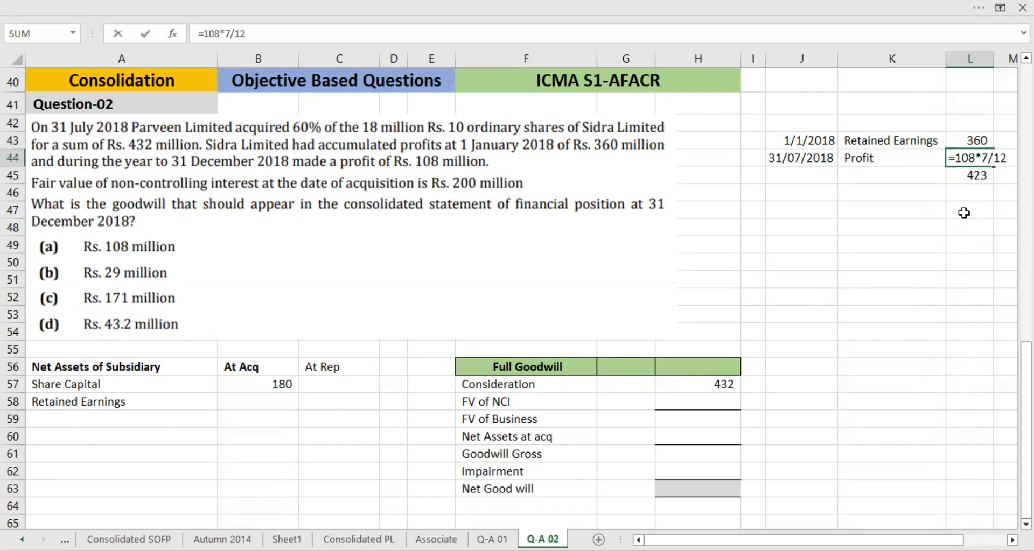
key(ctrl+Return)
key(Down)
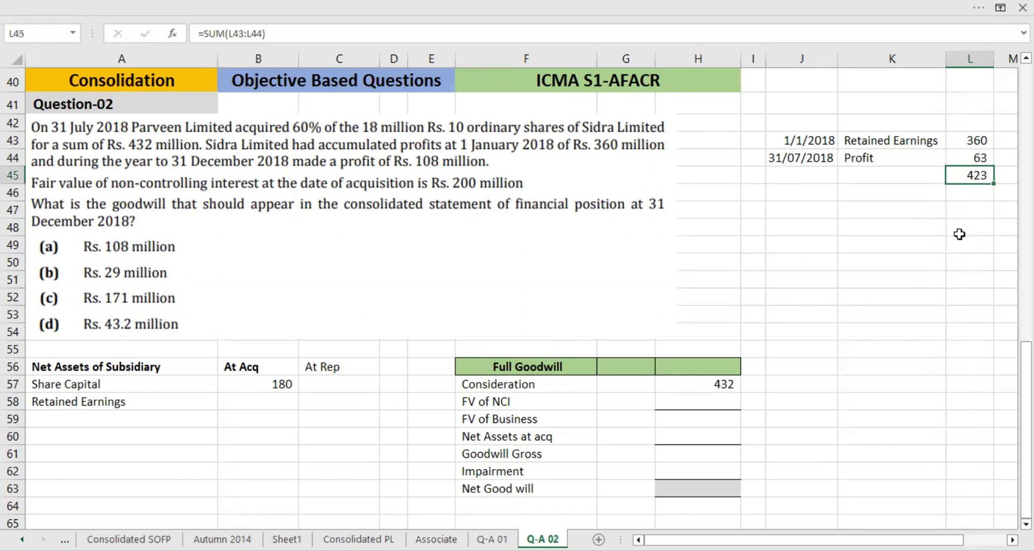
Enter 423 as Retained Earnings at acquisition in B58
click(258, 401)
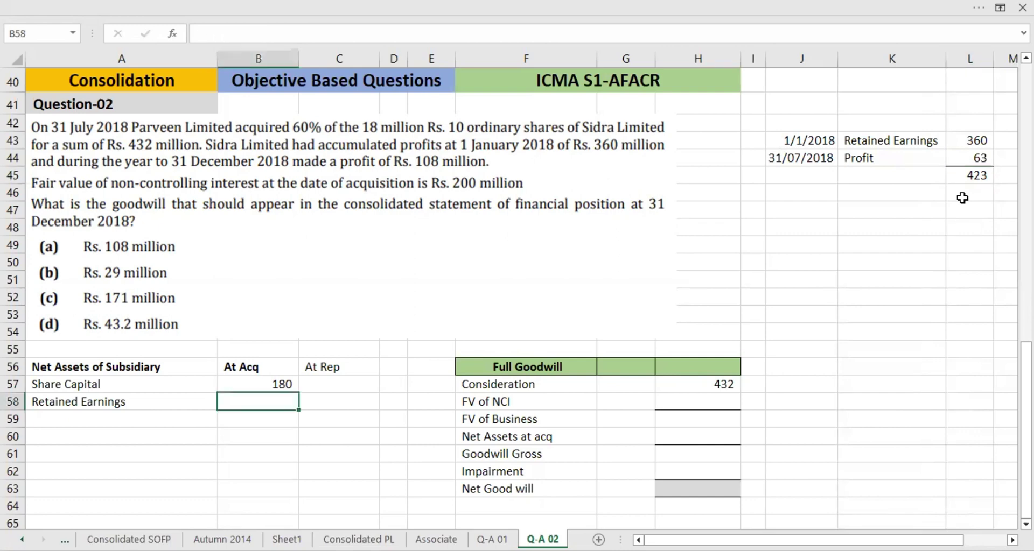
text(42)
key(BackSpace)
text(32)
key(BackSpace)
key(BackSpace)
text(23)
key(Return)
key(Up)
Total B57:B58 with SUM in B59, giving a bold 603
key(Down)
text(=s)
key(Tab)
key(Up)
key(shift+Up)
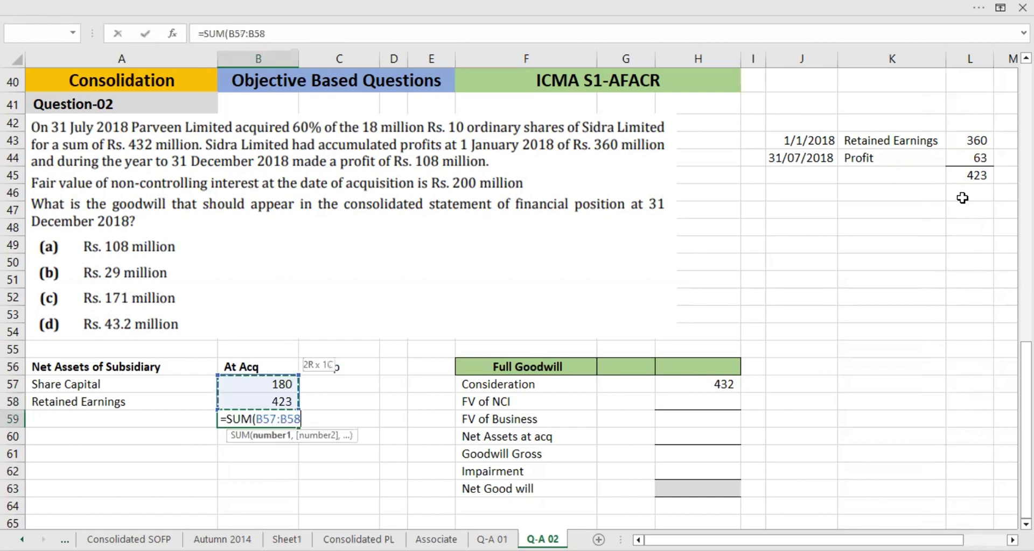
key(ctrl+Return)
key(ctrl+b)
key(Down)
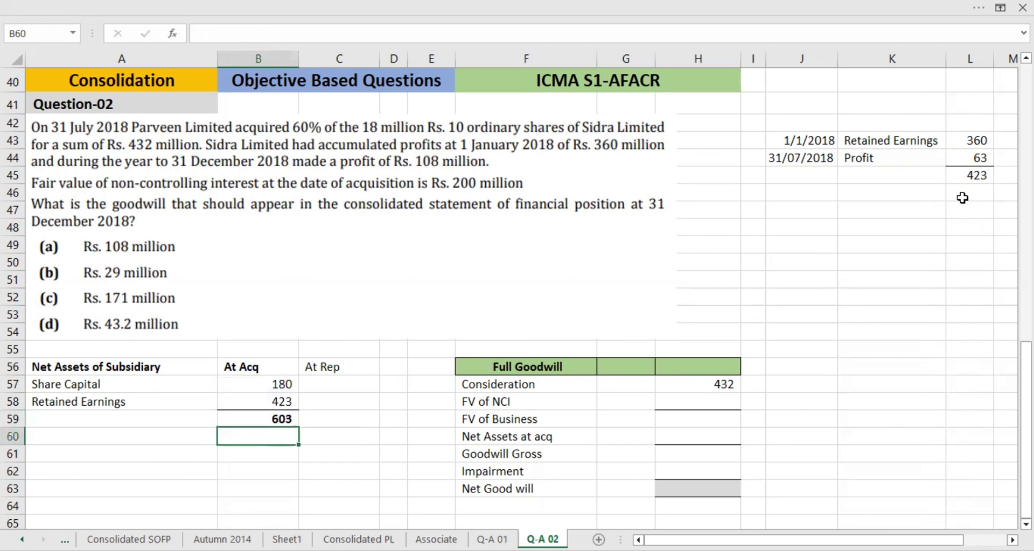
Bring net assets into the goodwill table as =-B59, showing (603)
key(Right)
key(Right)
key(Right)
key(Right)
key(Right)
key(Right)
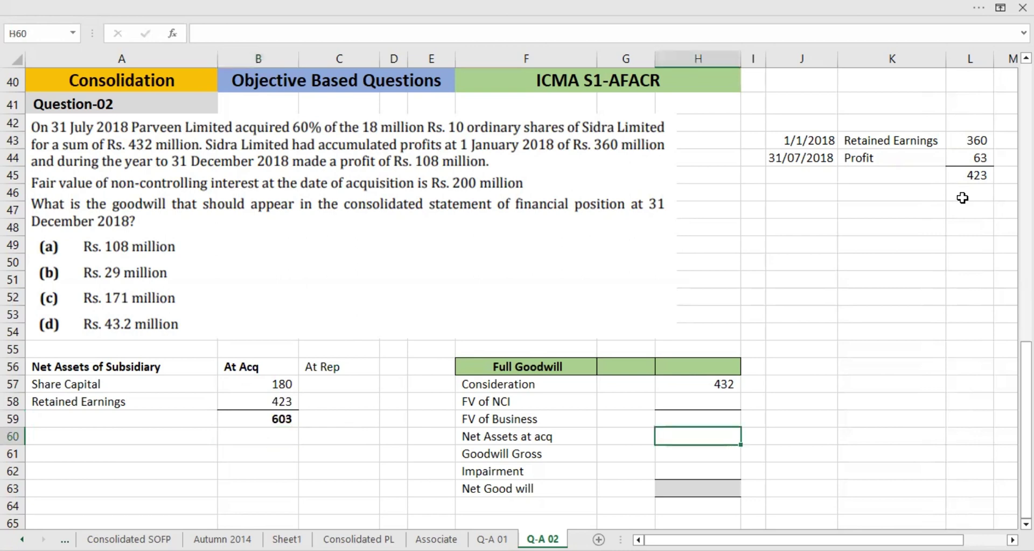
text(=-)
key(Left)
key(Left)
key(Left)
key(Left)
key(Left)
key(Left)
key(Up)
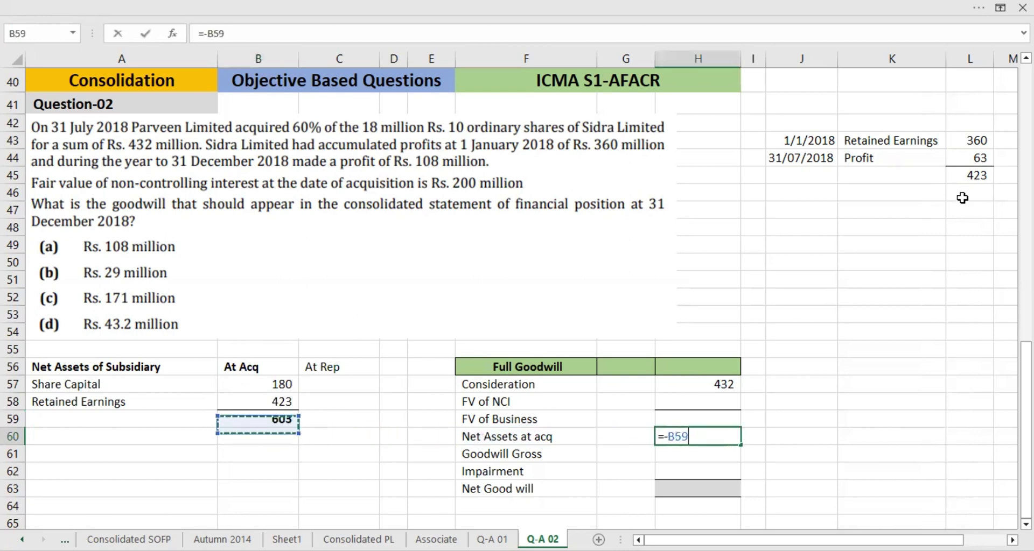
key(Return)
Enter NCI fair value 200 and AutoSum the fair value of business to 632
key(Up)
key(Up)
key(Up)
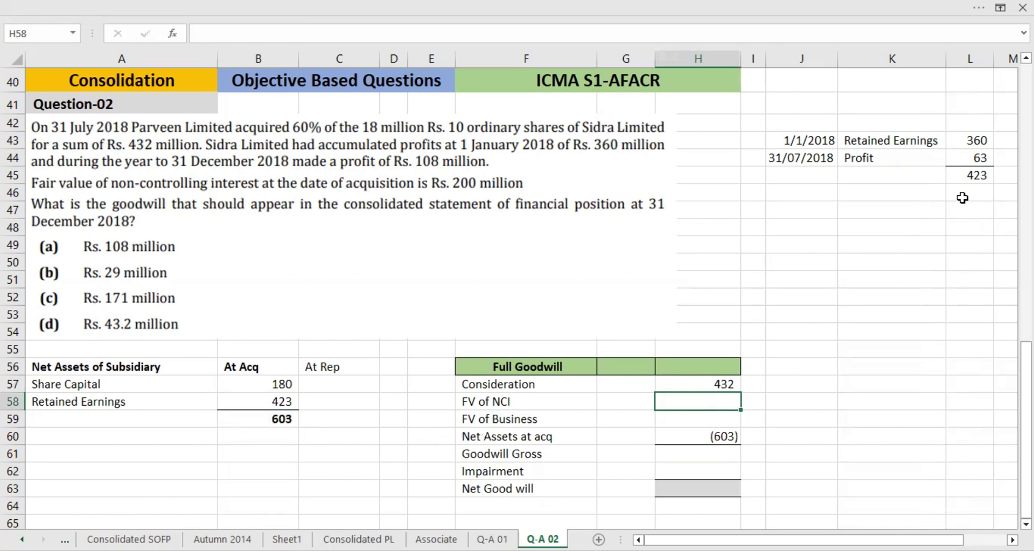
text(200)
key(Return)
key(Up)
key(Up)
key(Down)
key(Down)
text(=)
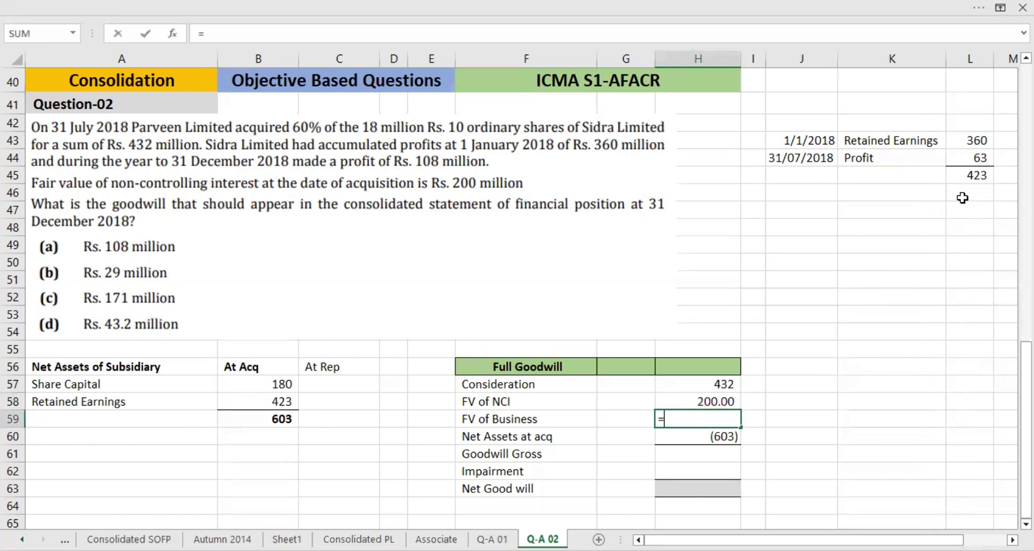
key(alt+equal)
key(ctrl+Return)
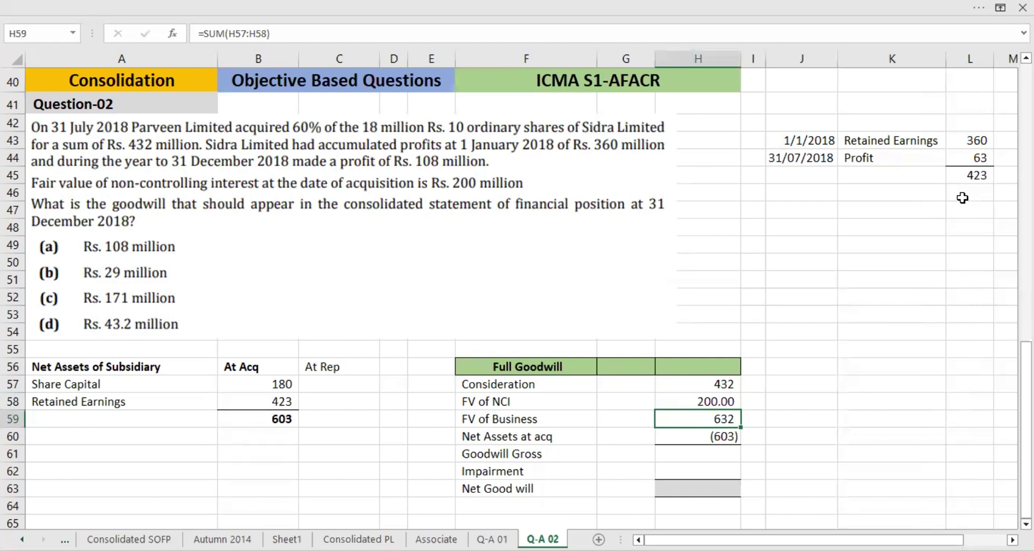
Calculate gross goodwill 29, a nil impairment, and net goodwill 29
key(Down)
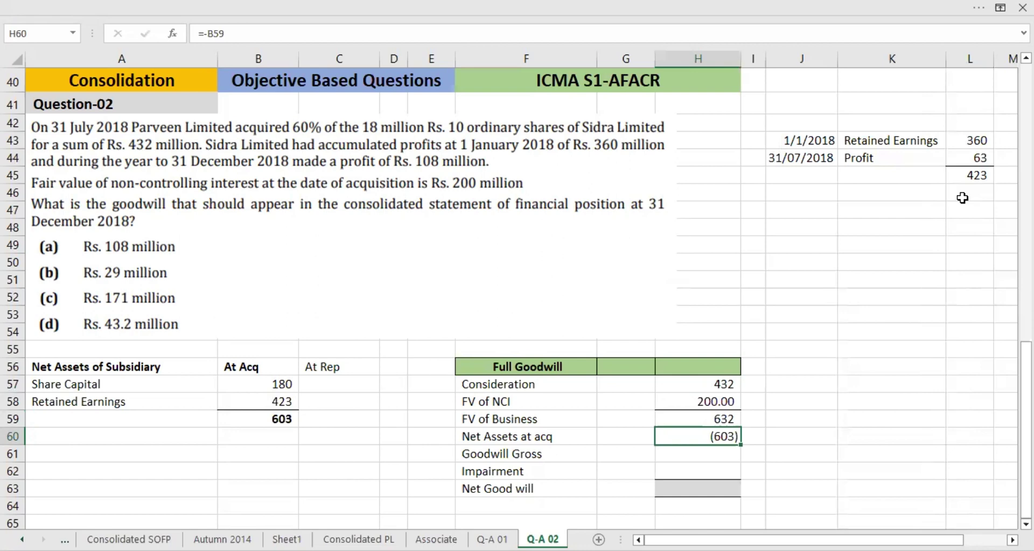
key(Down)
text(=)
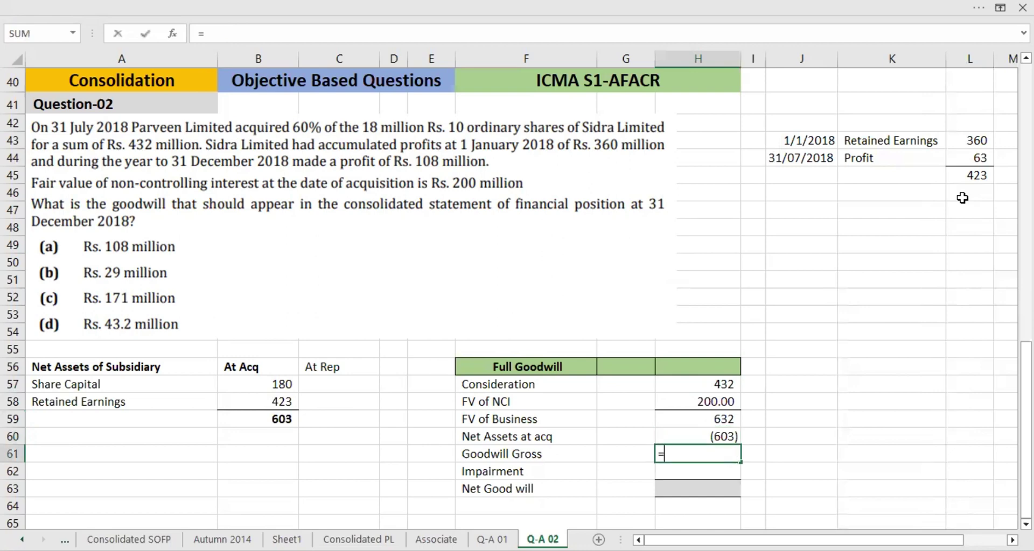
text(SUM(H59:H60))
key(ctrl+Return)
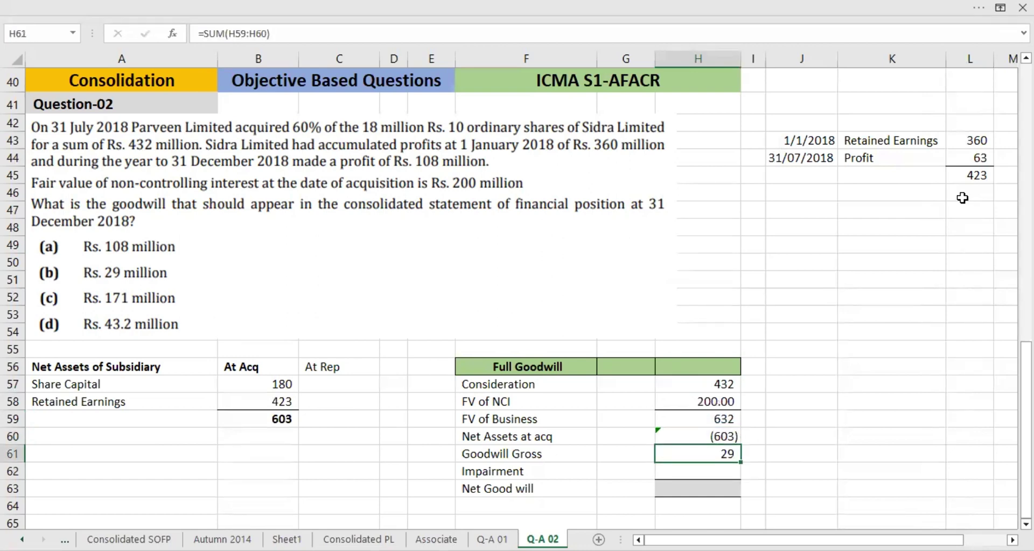
key(Down)
text(-)
key(ctrl+Return)
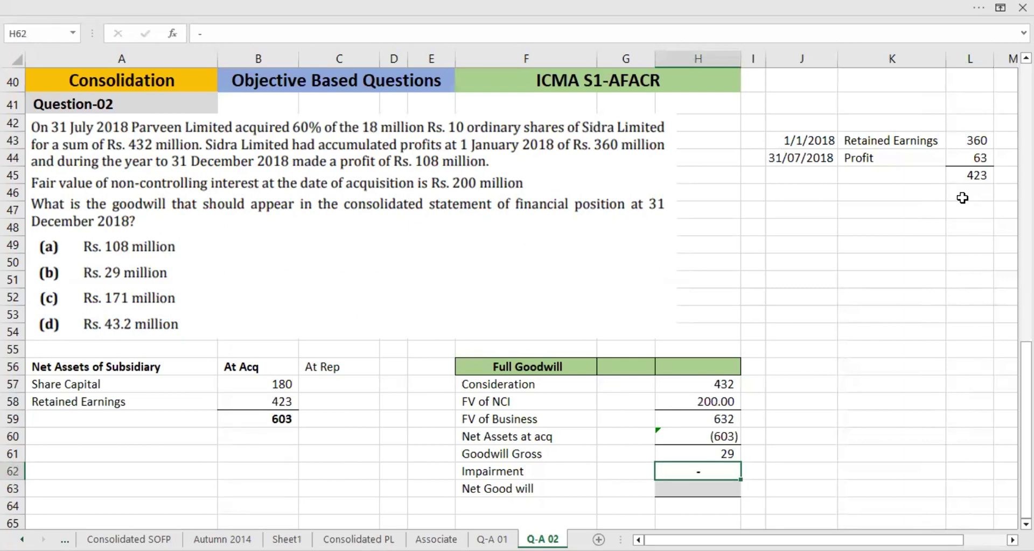
key(Down)
text(=)
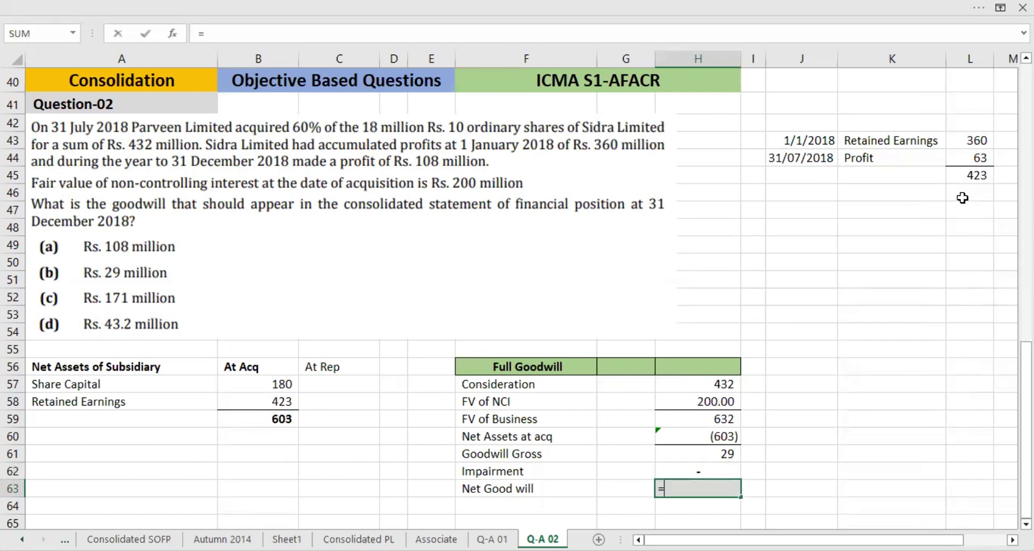
text(SUM(H61:H62))
key(ctrl+Return)
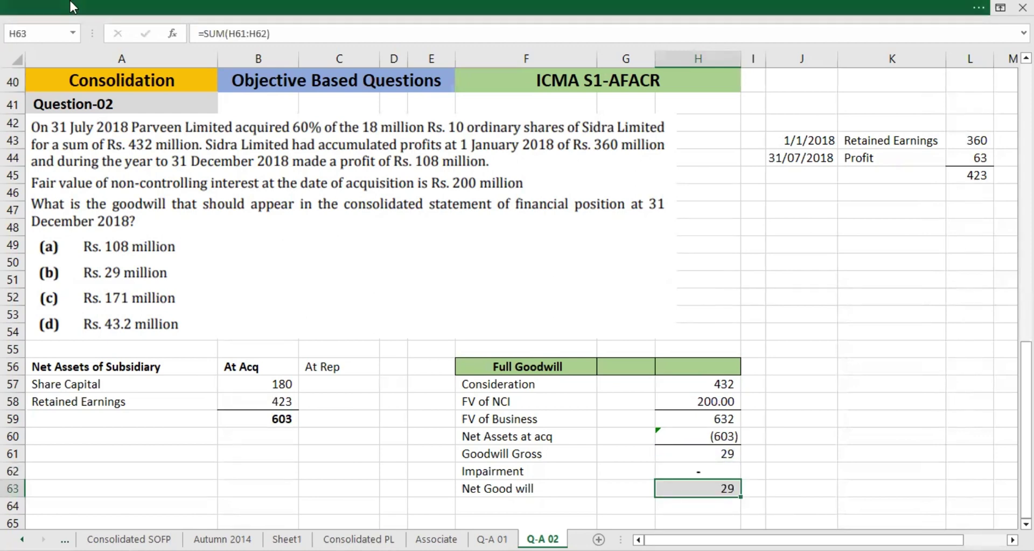
Give cell H63, the net goodwill answer of 29, a yellow fill
click(70, 1)
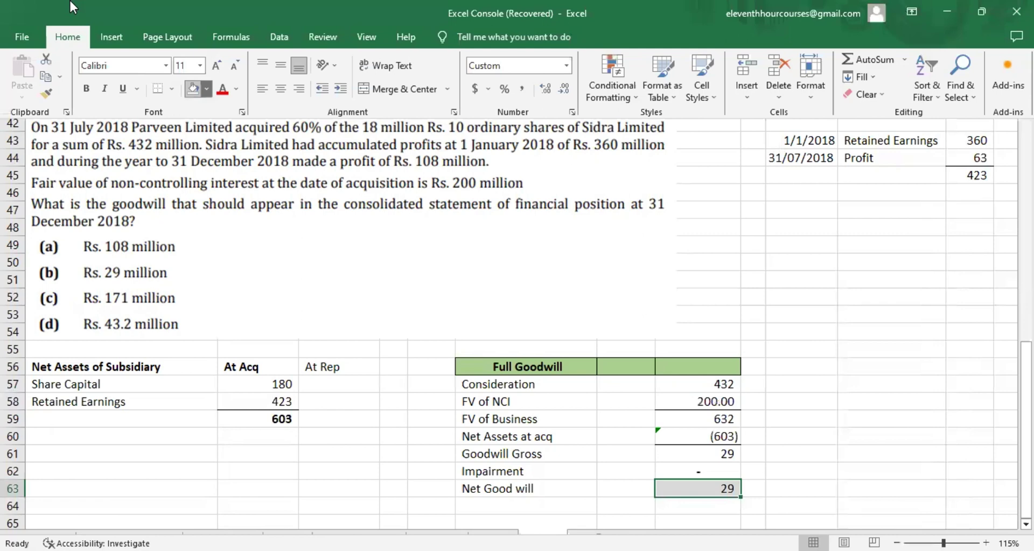
click(206, 89)
click(230, 208)
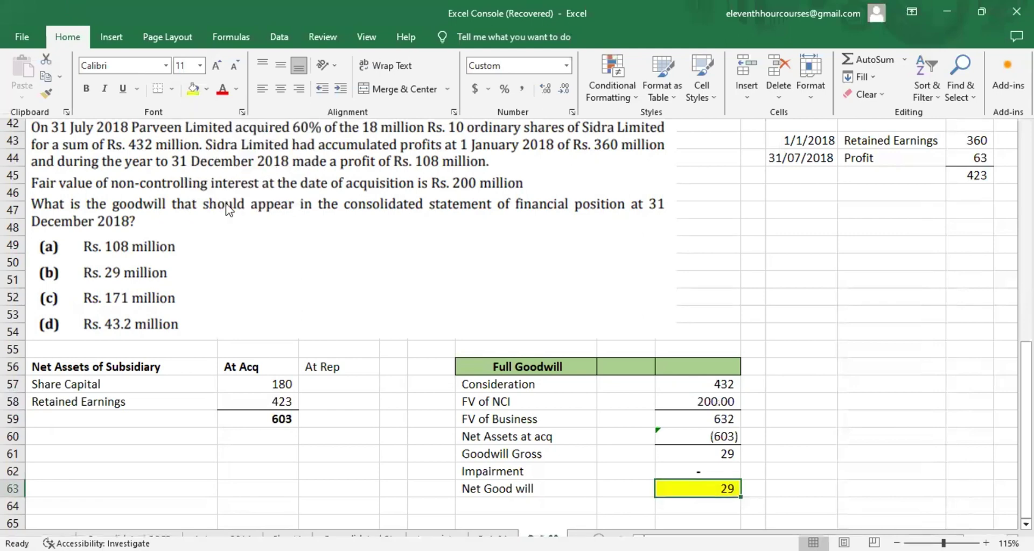
key(Up)
key(Right)
key(Right)
key(Down)
key(Left)
key(Left)
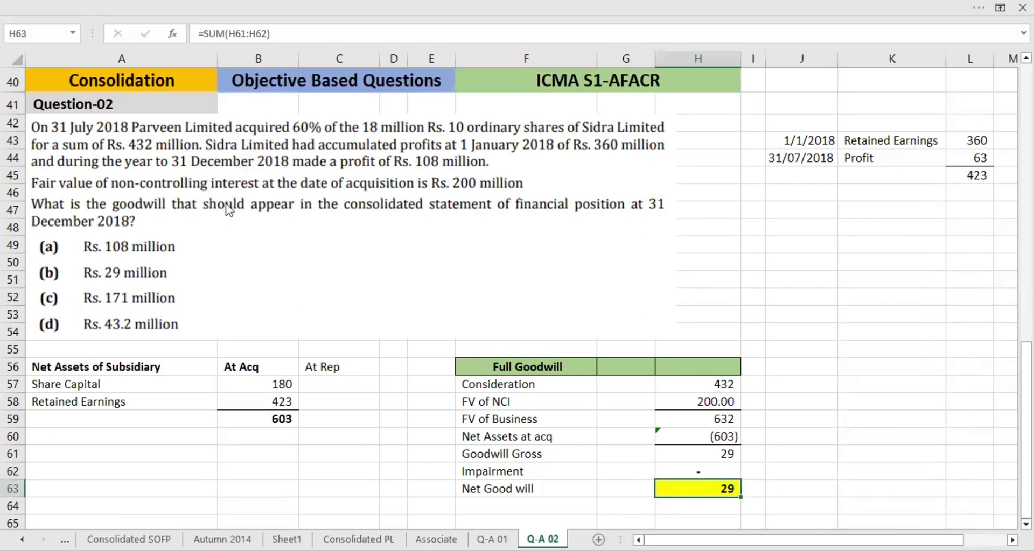